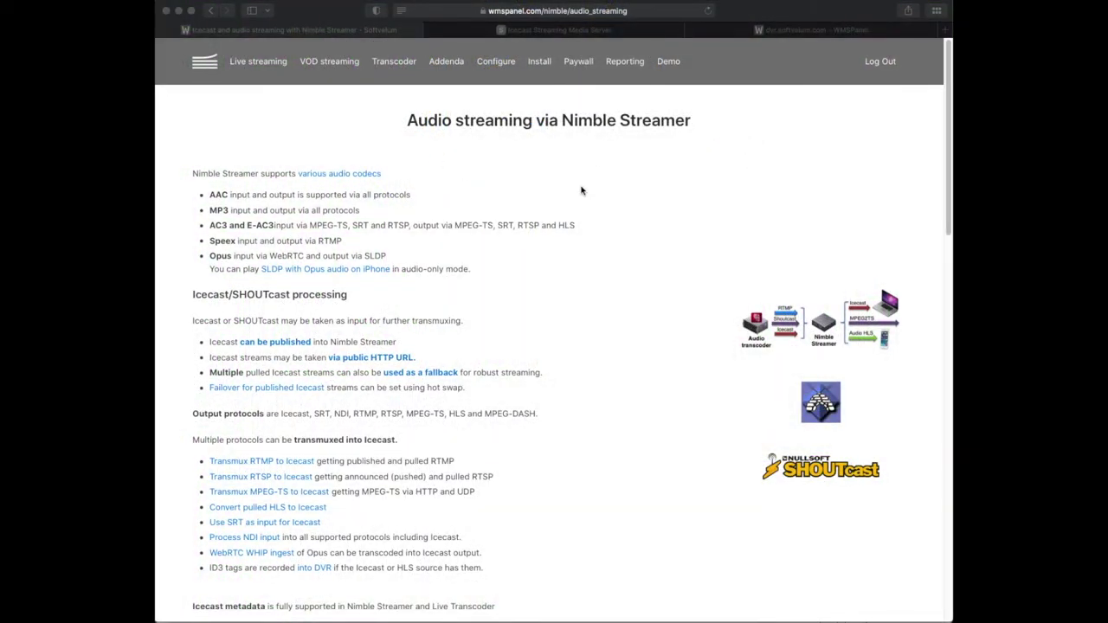
- Switch to the Icecast2 Admin global server stats page for radio.softvelum.com
click(541, 31)
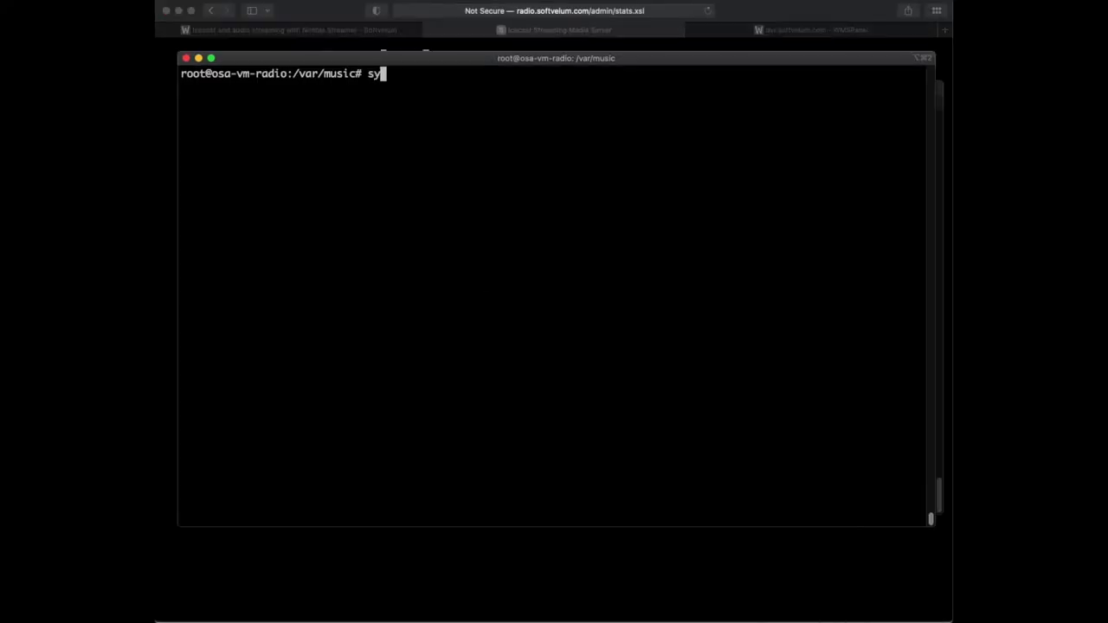
- Check in the systemctl status output that the icecast2 service is running
text(stem)
text(ctl status)
key(Return)
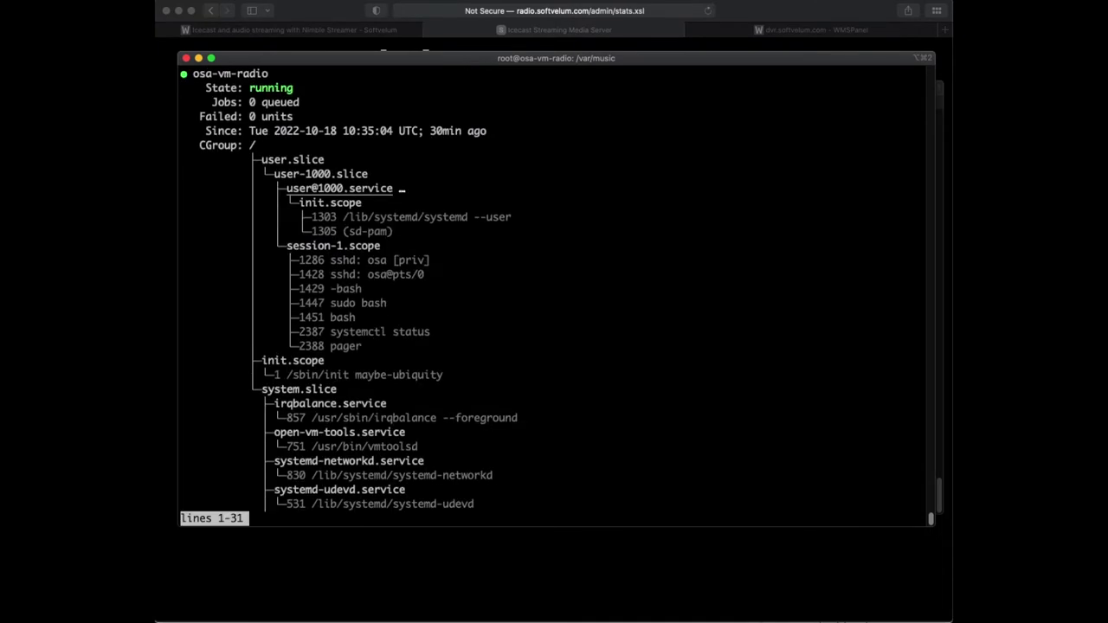
text(/icecast)
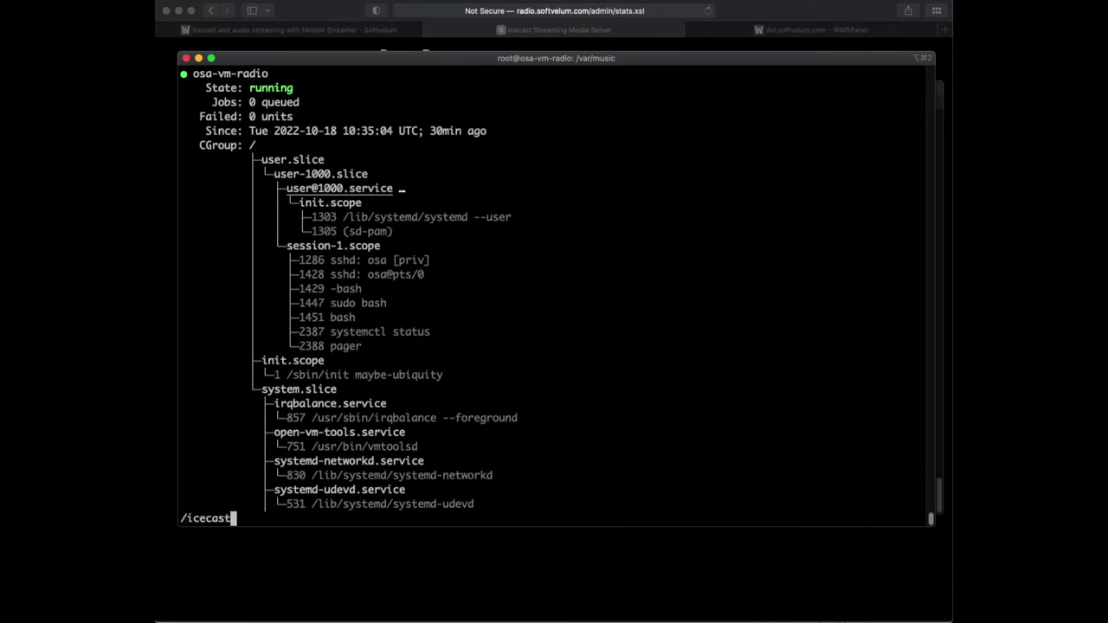
key(Return)
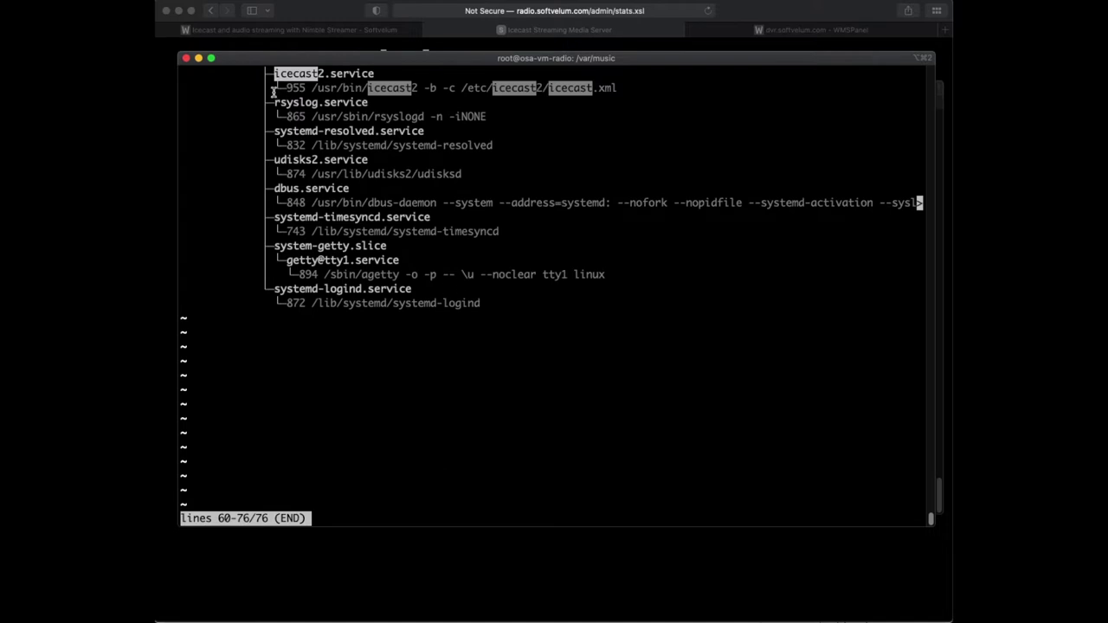
drag(181, 71, 636, 88)
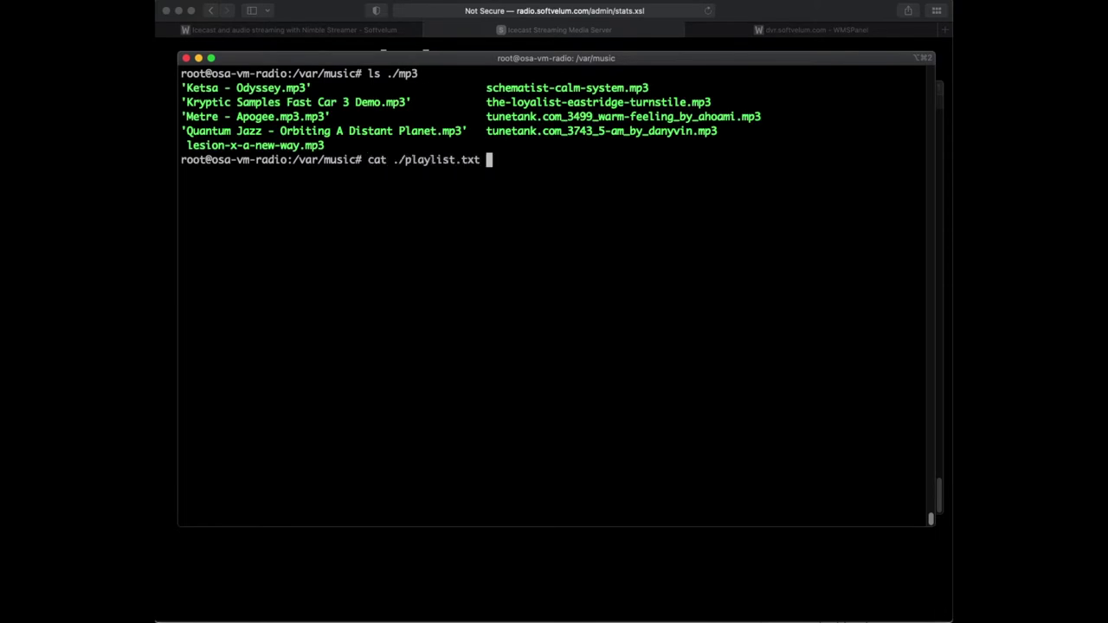
- List the music mp3 files, print playlist.txt and review icesmp3.conf in vim
key(Return)
text(vim /etc/ic)
key(Tab)
text(icesmp3)
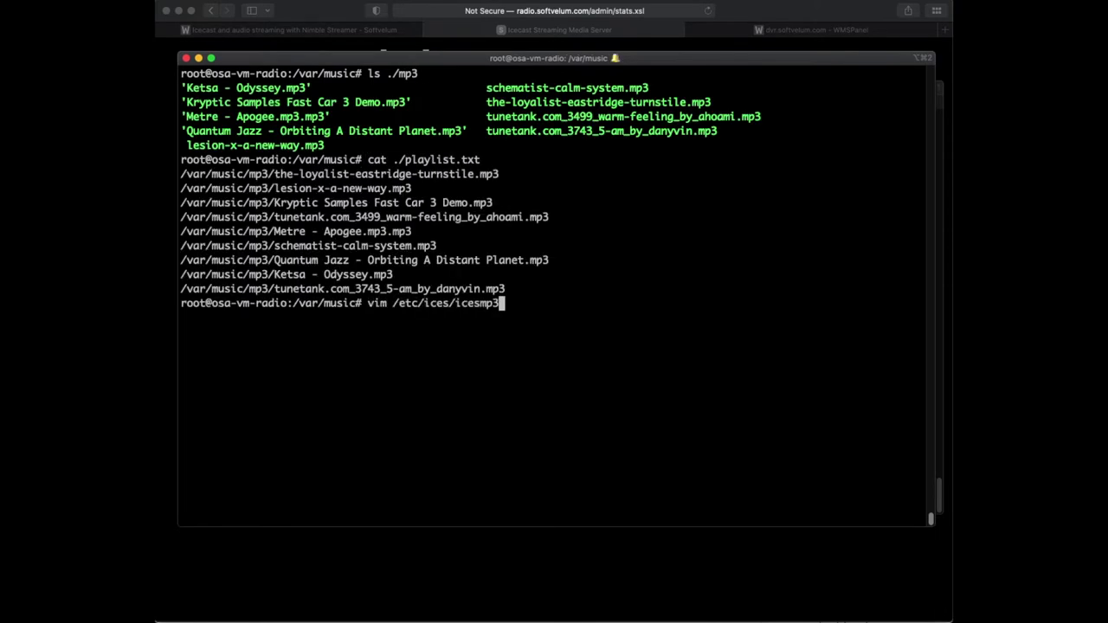
key(Tab)
key(Return)
drag(256, 143, 303, 147)
scroll(381, 350, down, 5)
text(:q)
key(Return)
key(Up)
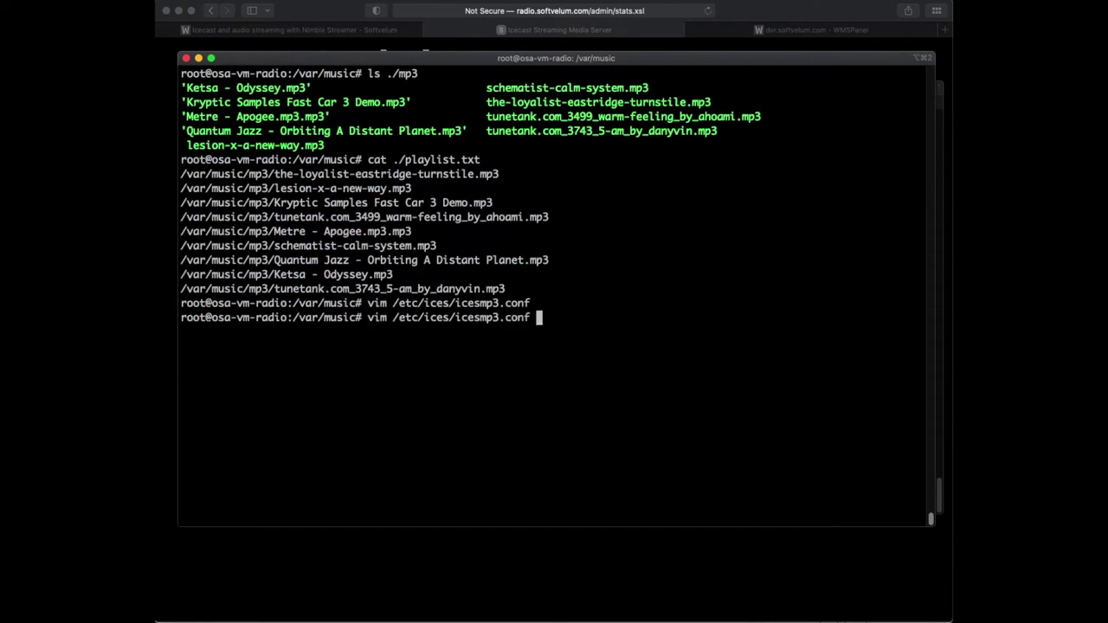
- Review the playlist File setting in icesmp3_fallback.conf in vim
key(BackSpace)
key(BackSpace)
key(BackSpace)
key(BackSpace)
key(BackSpace)
key(Tab)
key(Tab)
text(_)
key(Tab)
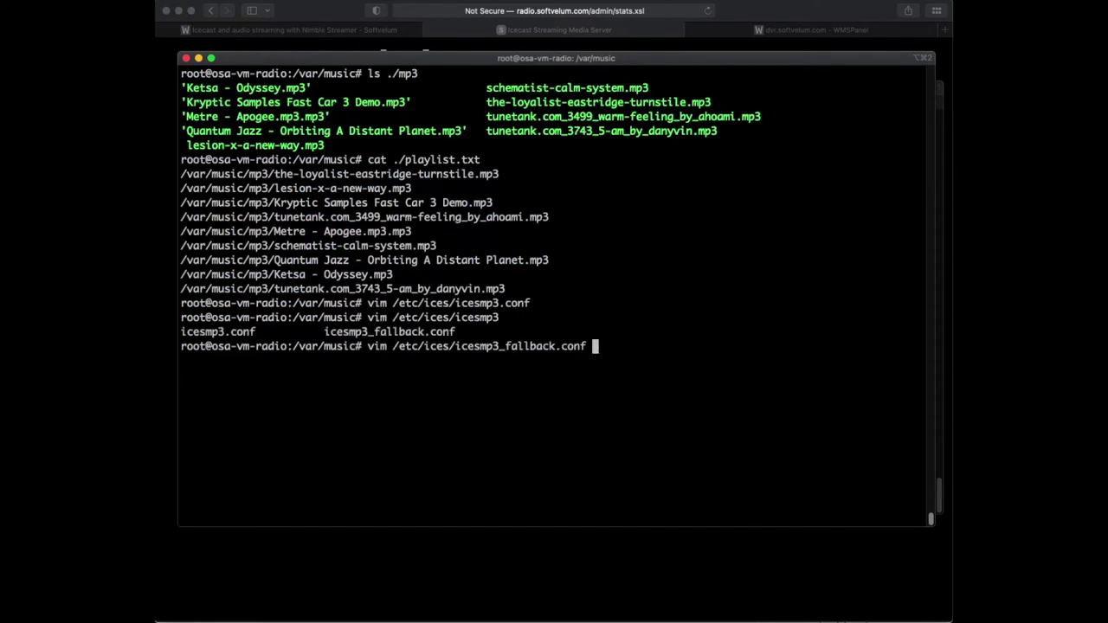
key(Return)
drag(246, 145, 482, 148)
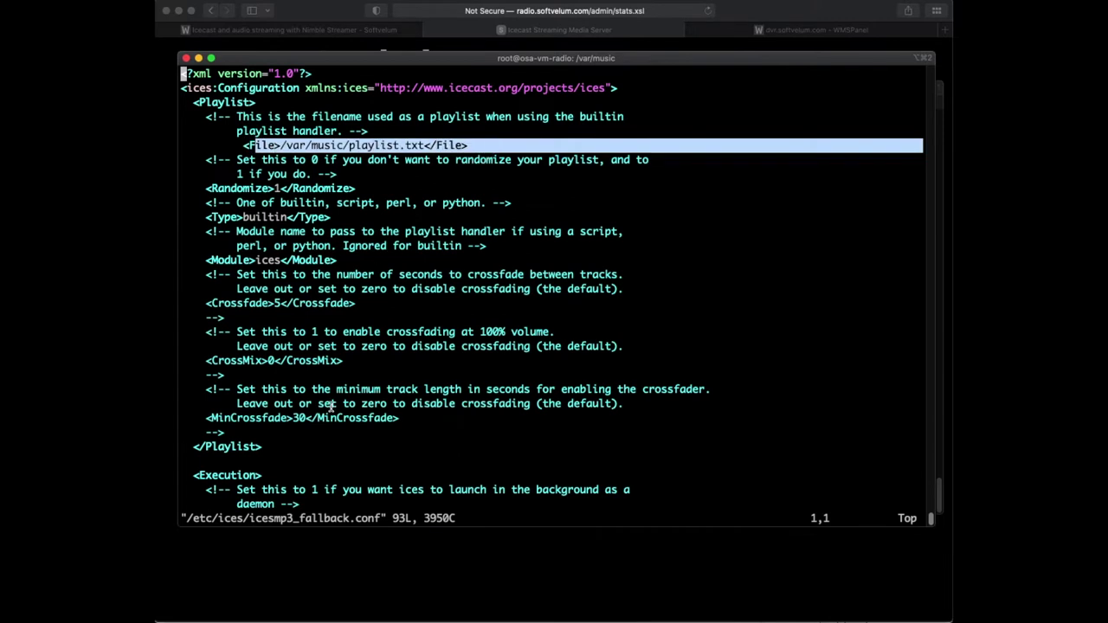
text(:q)
key(Return)
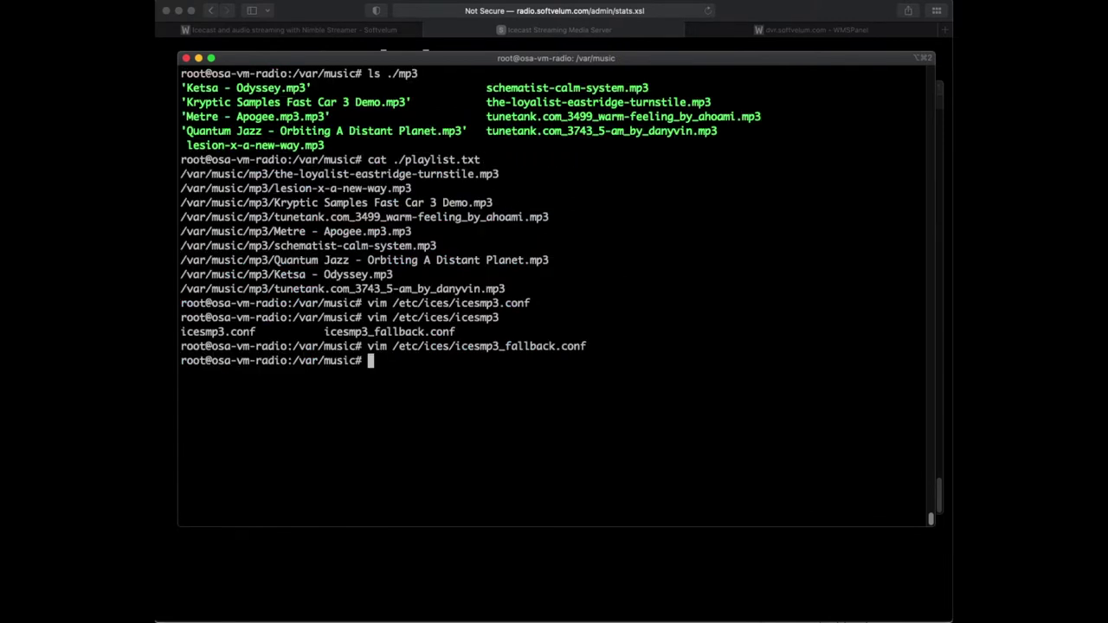
- Launch ices with icesmp3_fallback.conf and then with icesmp3.conf
text(ices -c /etc/ice)
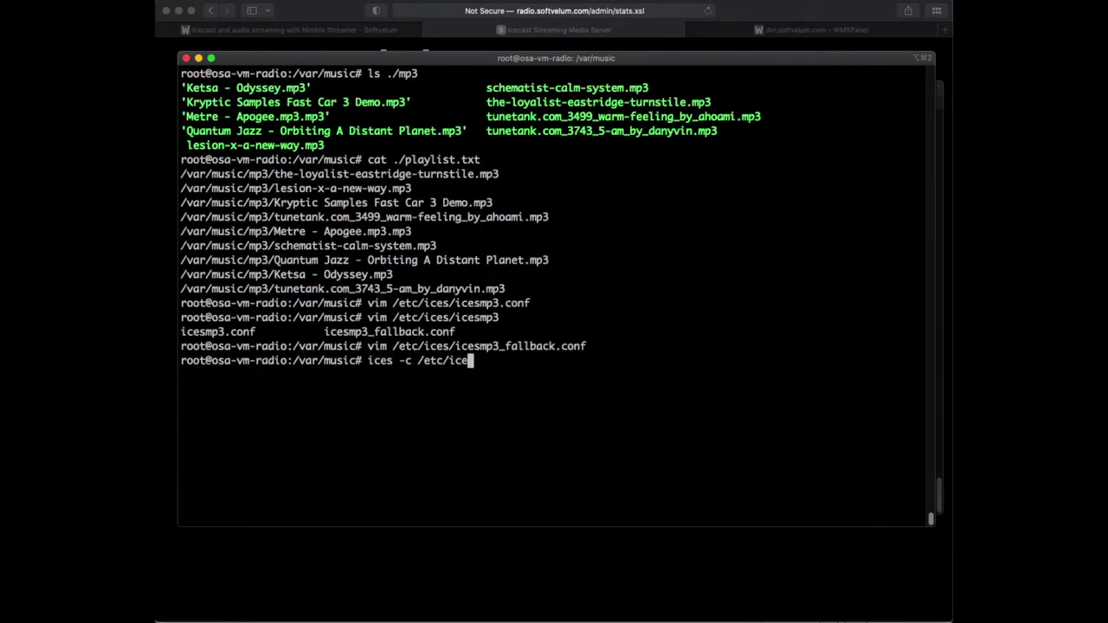
text(s/icesmp3_)
key(Tab)
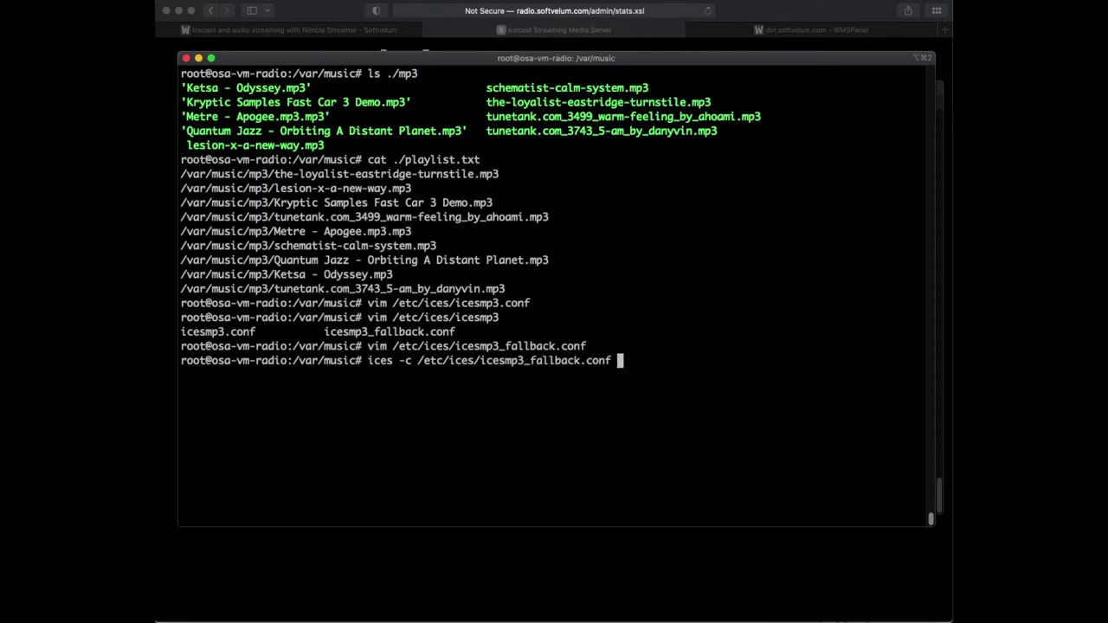
key(Return)
double_click(453, 395)
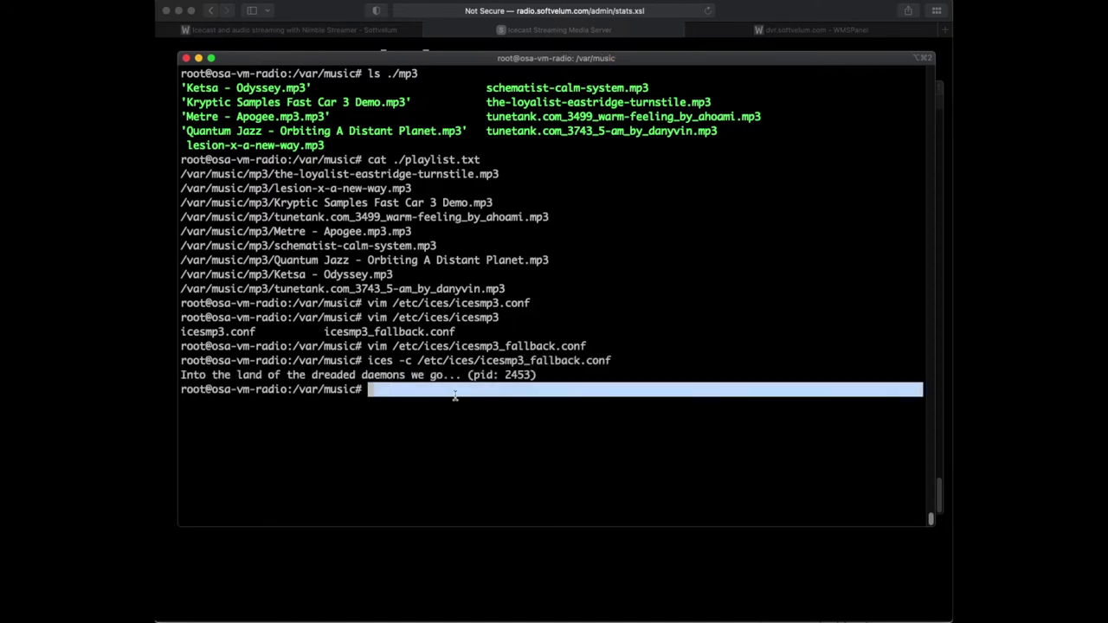
click(455, 392)
text(ices -c /etc/ices)
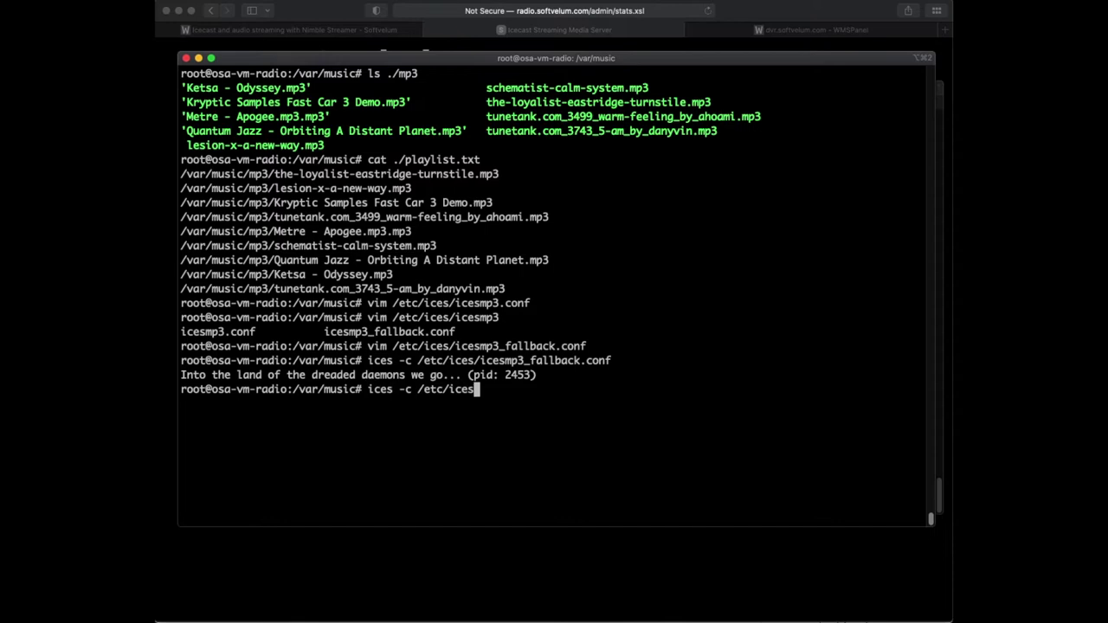
text(/icesmp3.conf)
key(Return)
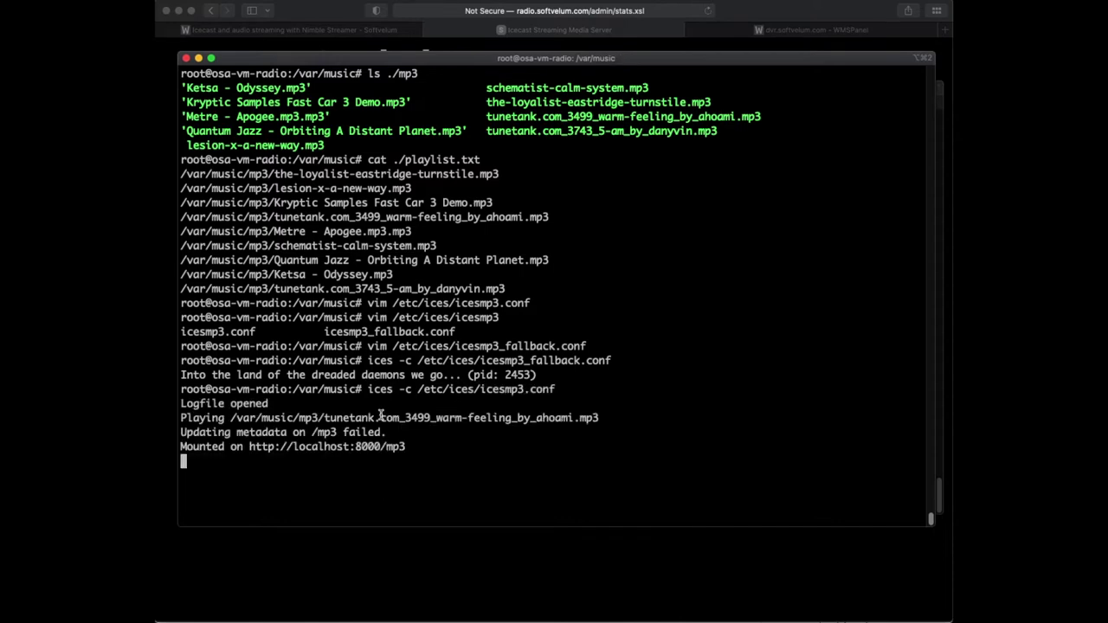
- Reload the Icecast stats to confirm the new /mp3 and /mp3_fallback mountpoints
click(474, 31)
key(super+r)
scroll(476, 310, down, 5)
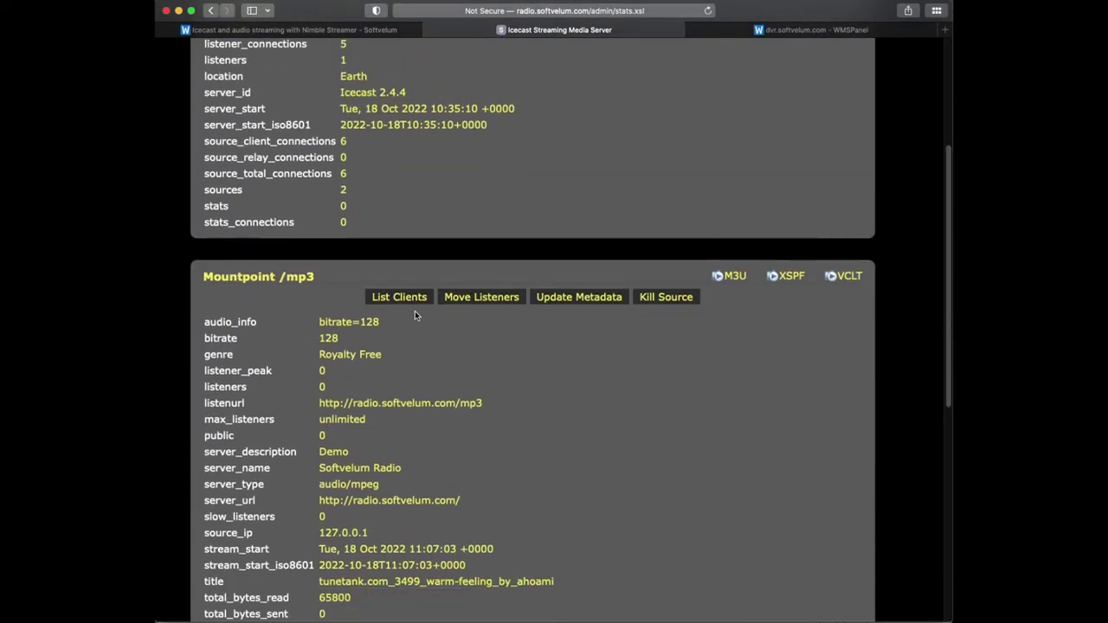
scroll(422, 400, down, 8)
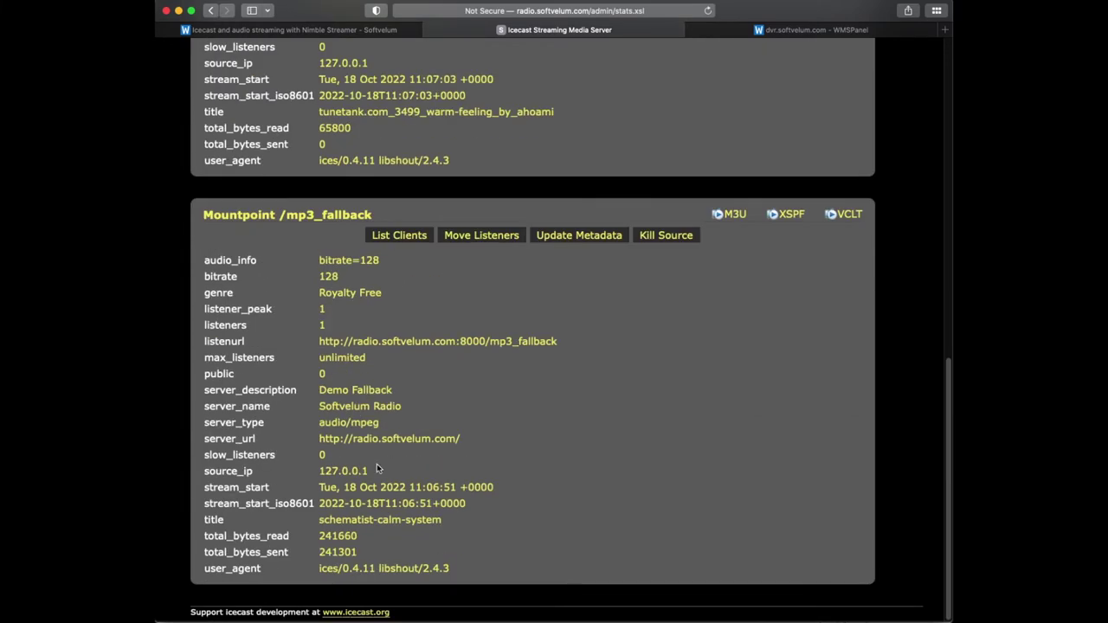
scroll(516, 334, up, 10)
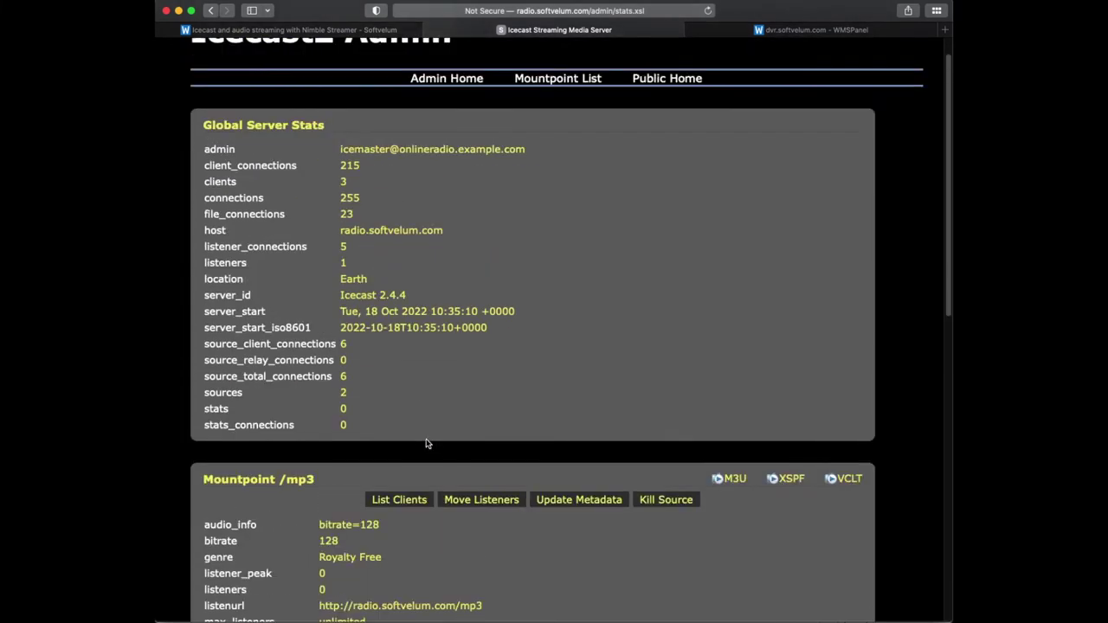
scroll(399, 404, down, 3)
- Open Live streaming setup's Applications settings for dvr.softvelum.com
click(727, 31)
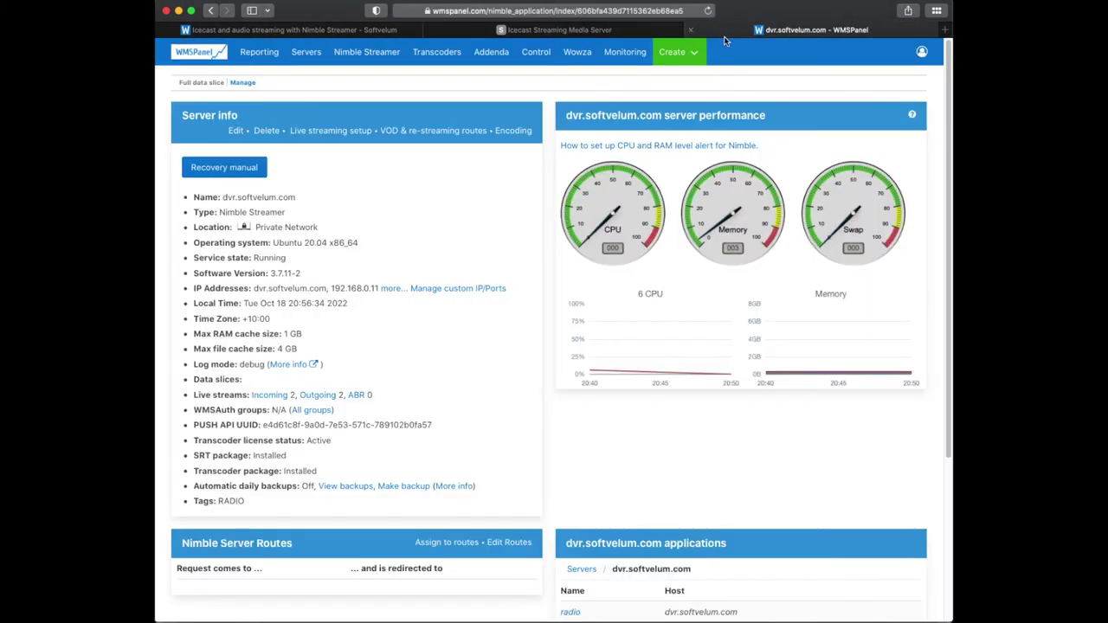
mouse_move(667, 79)
click(318, 134)
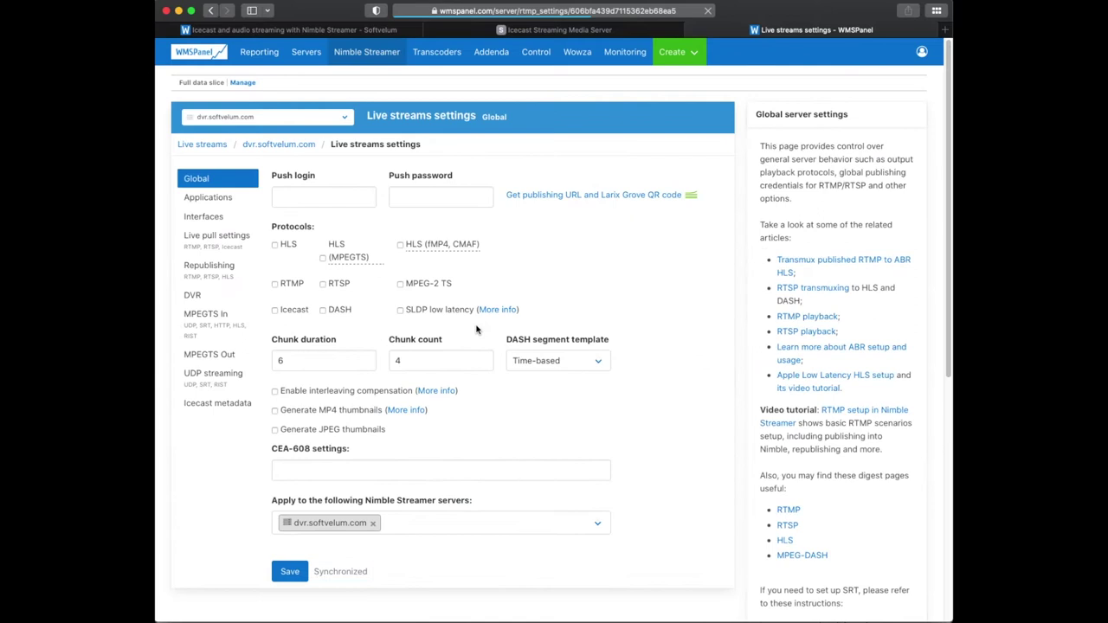
click(232, 204)
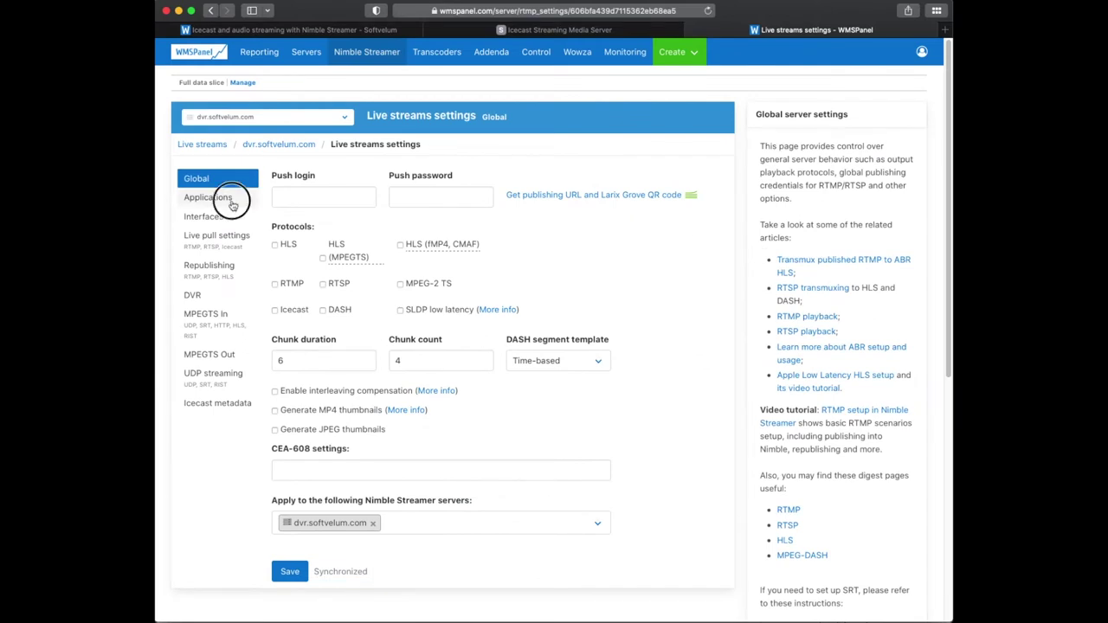
- Add and save application 'radio' with HLS (MPEGTS), RTMP, RTSP, Icecast and Icecast metadata generation
click(367, 182)
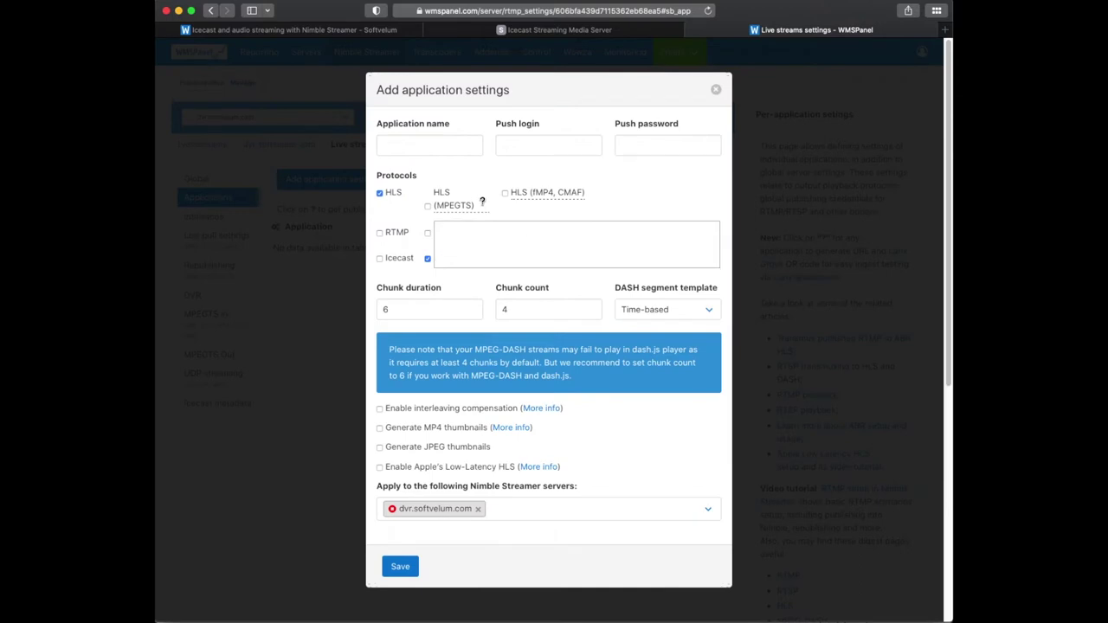
click(436, 146)
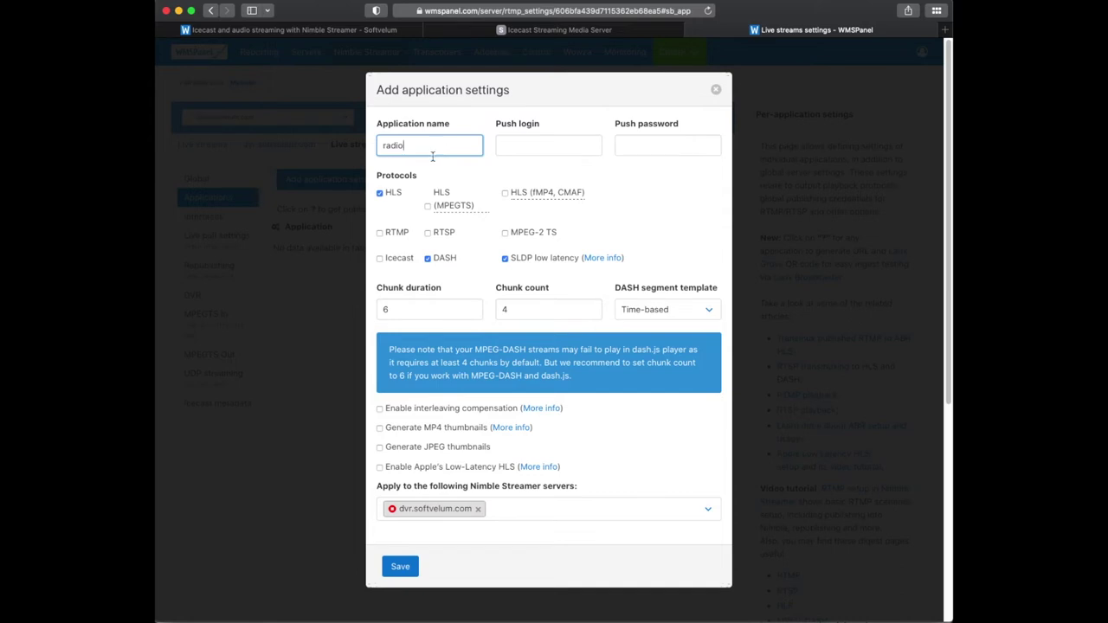
mouse_move(442, 202)
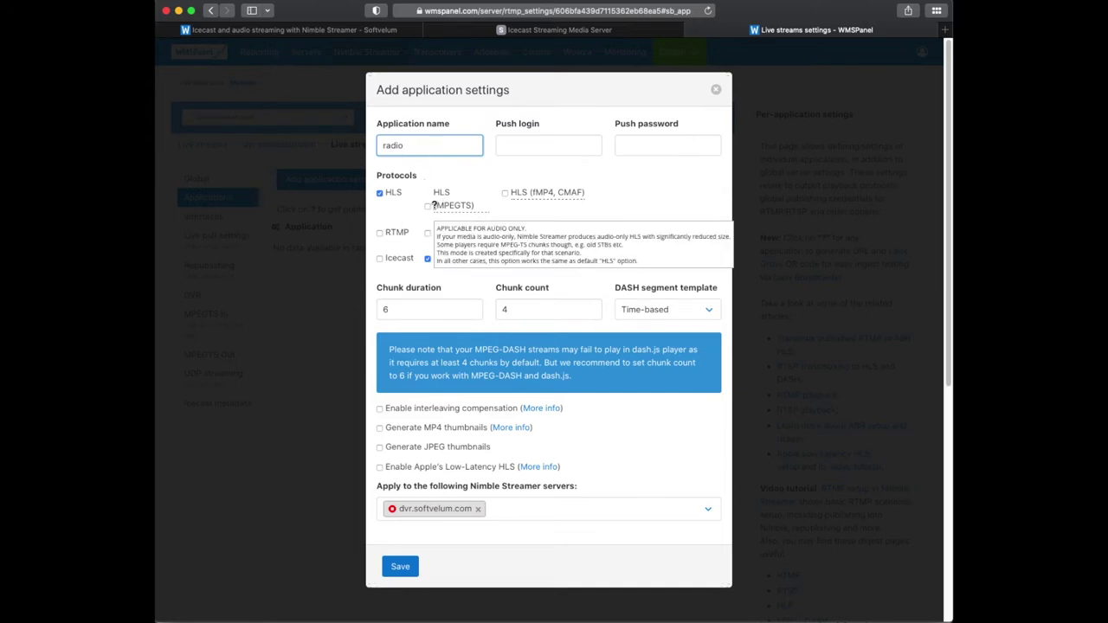
click(428, 208)
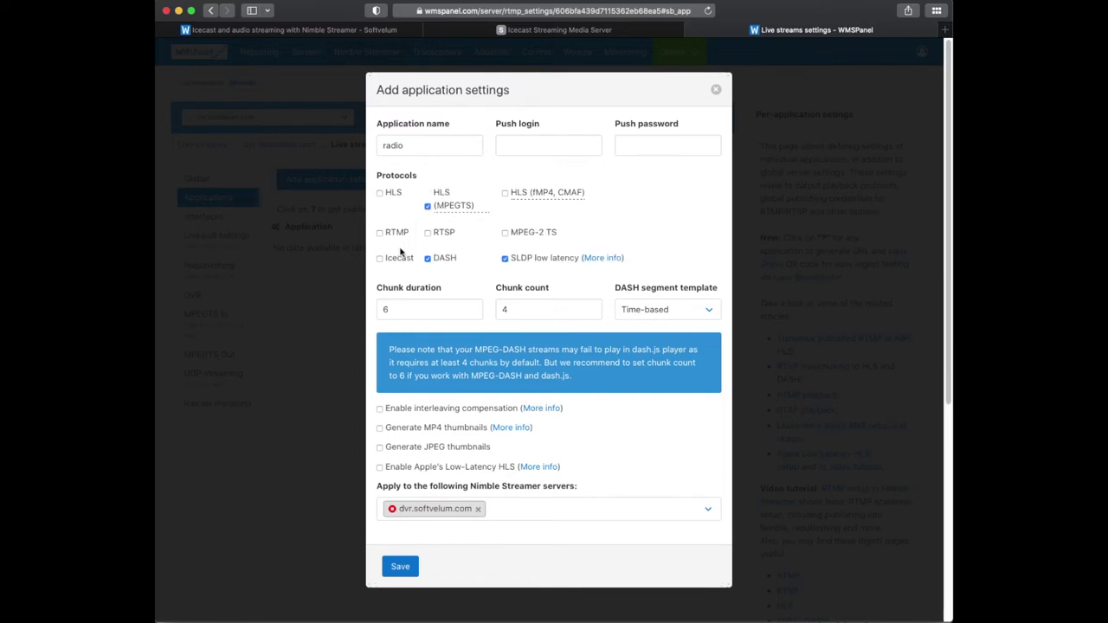
click(381, 234)
click(427, 234)
click(402, 260)
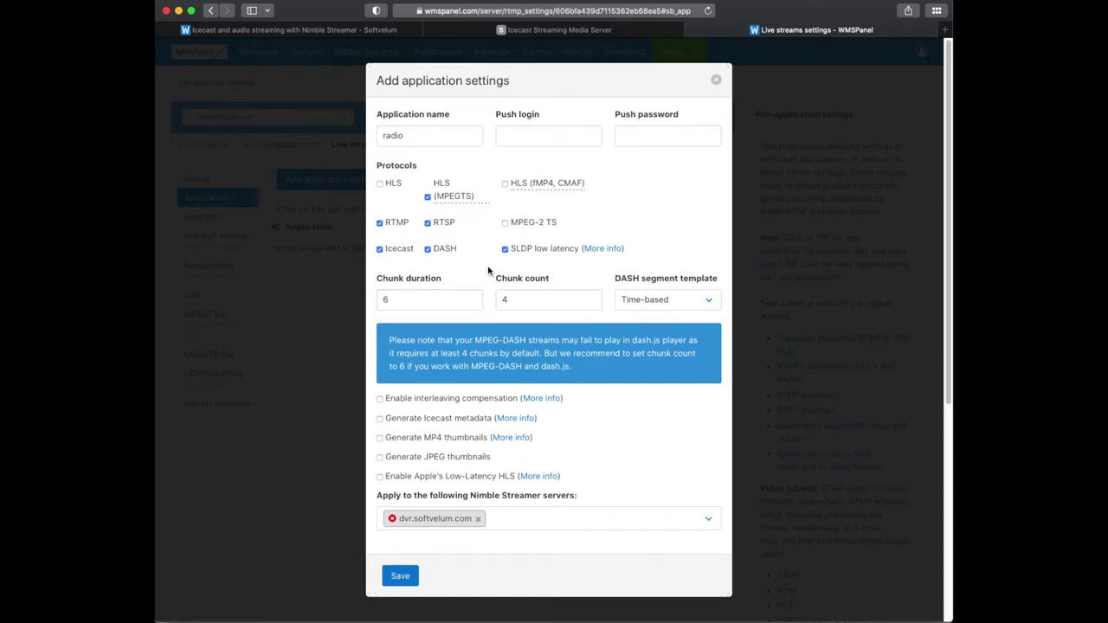
click(379, 418)
click(401, 578)
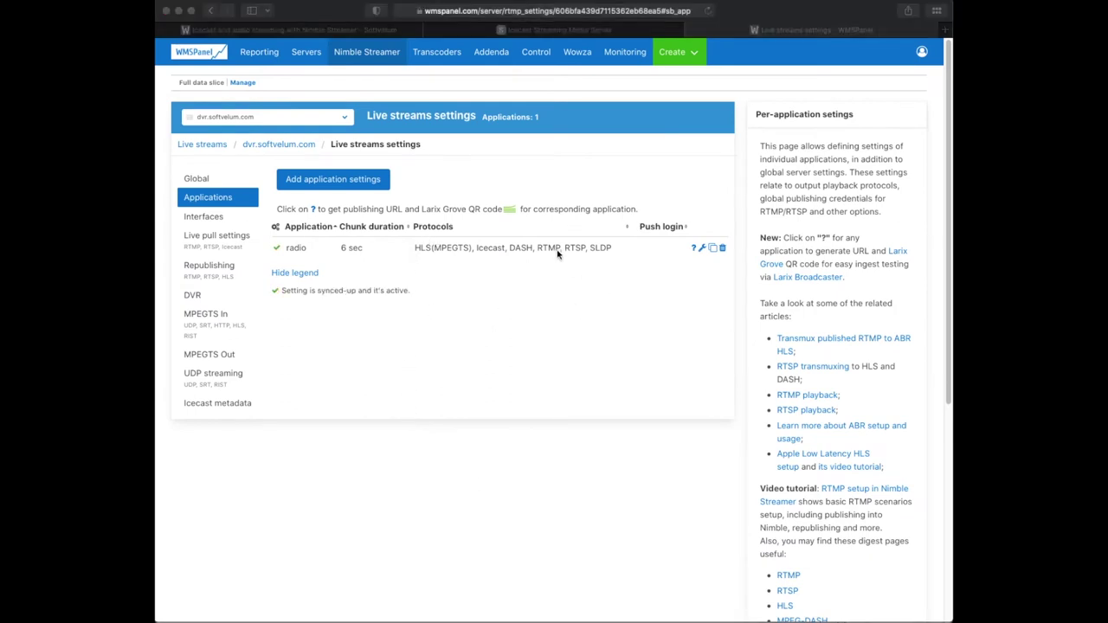
double_click(422, 248)
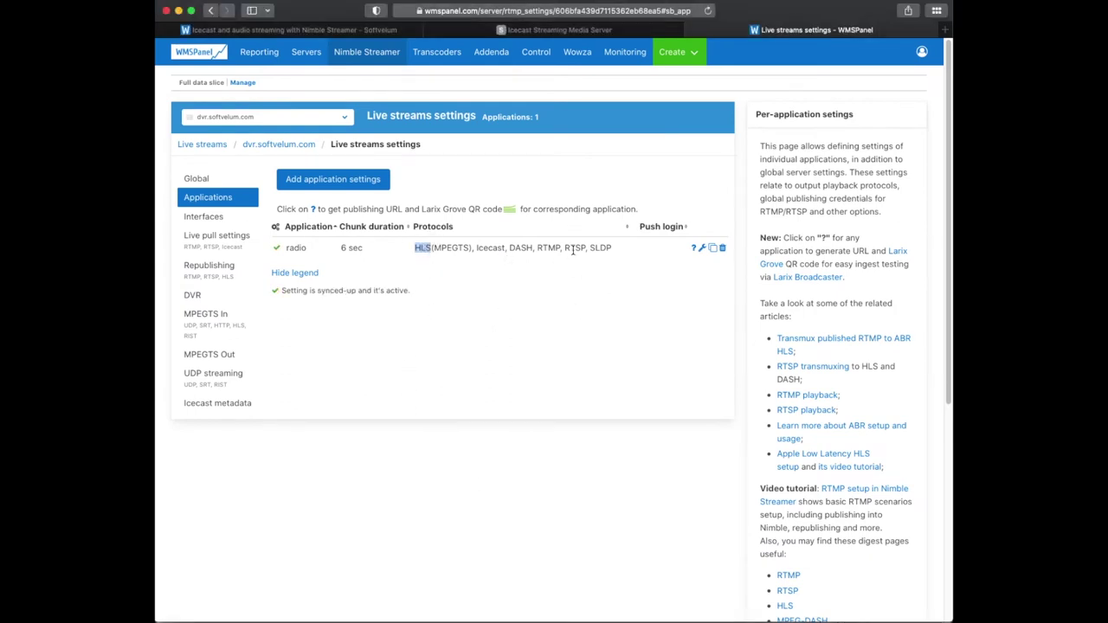
click(475, 258)
click(235, 243)
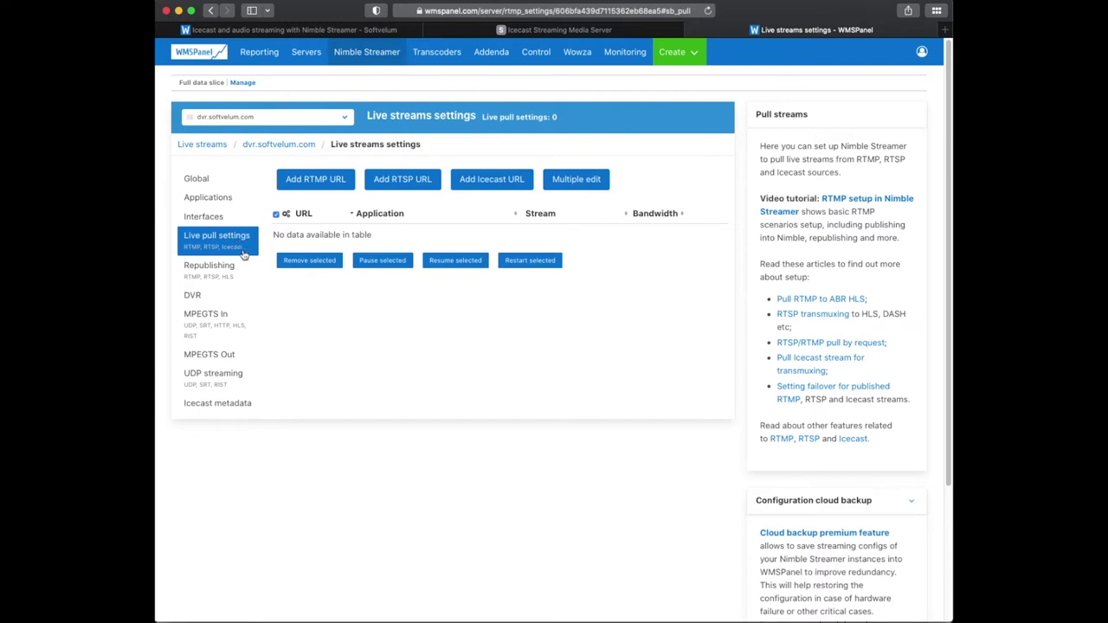
click(472, 179)
click(490, 182)
text(http://radio.softvelum.com/mp3)
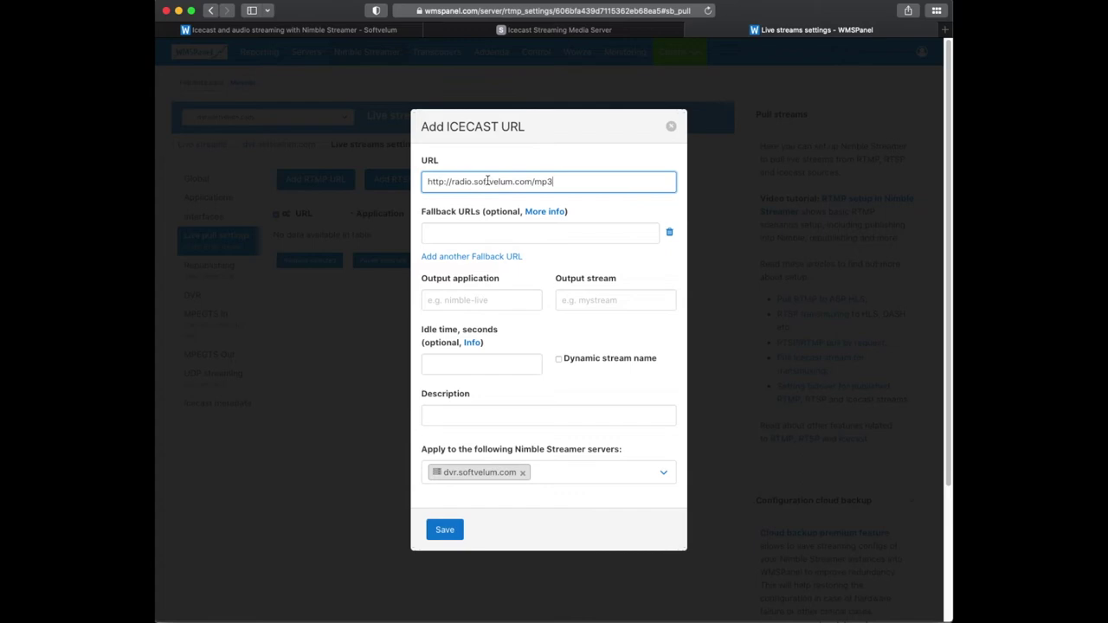
click(440, 234)
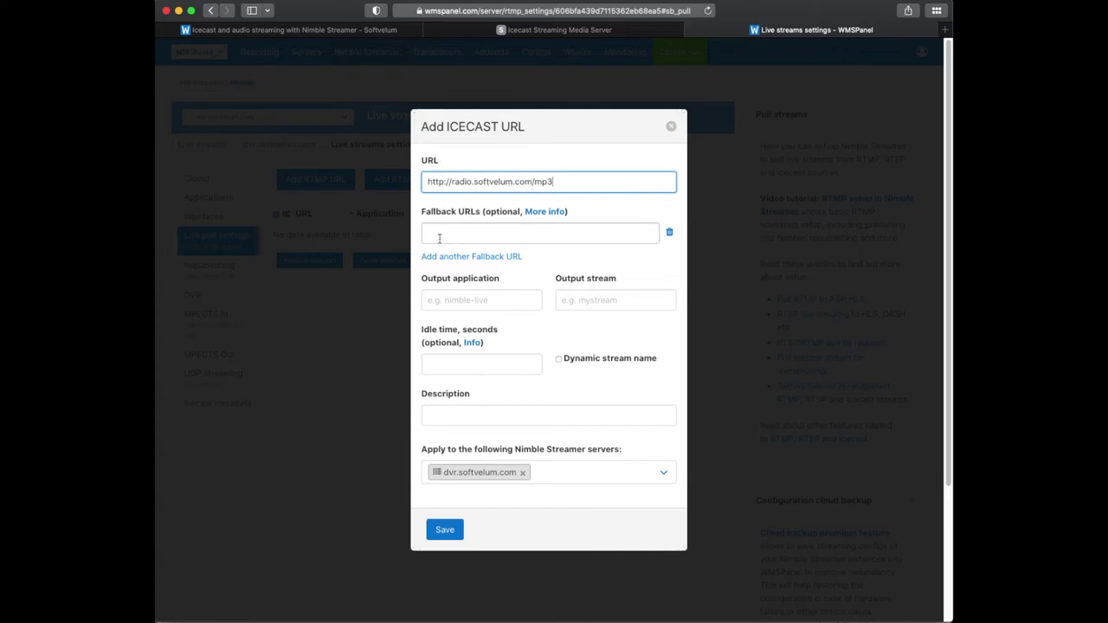
- Copy the mp3_fallback listen URL from Icecast stats into the fallback URL field
click(511, 31)
scroll(433, 375, down, 5)
triple_click(348, 351)
right_click(350, 349)
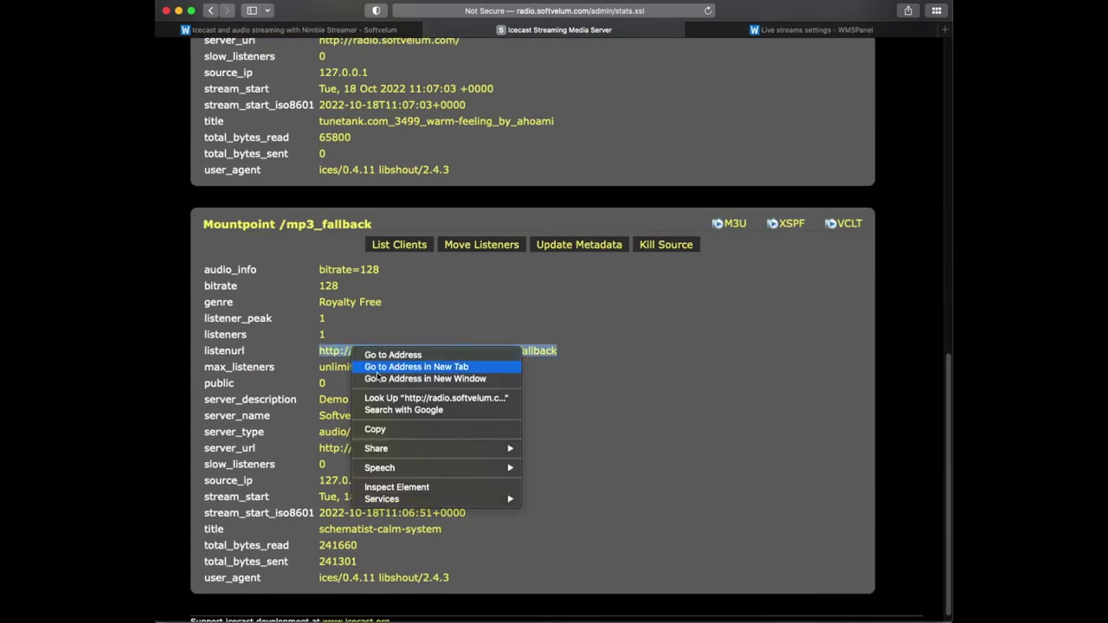
click(374, 429)
click(814, 29)
key(super+v)
click(476, 299)
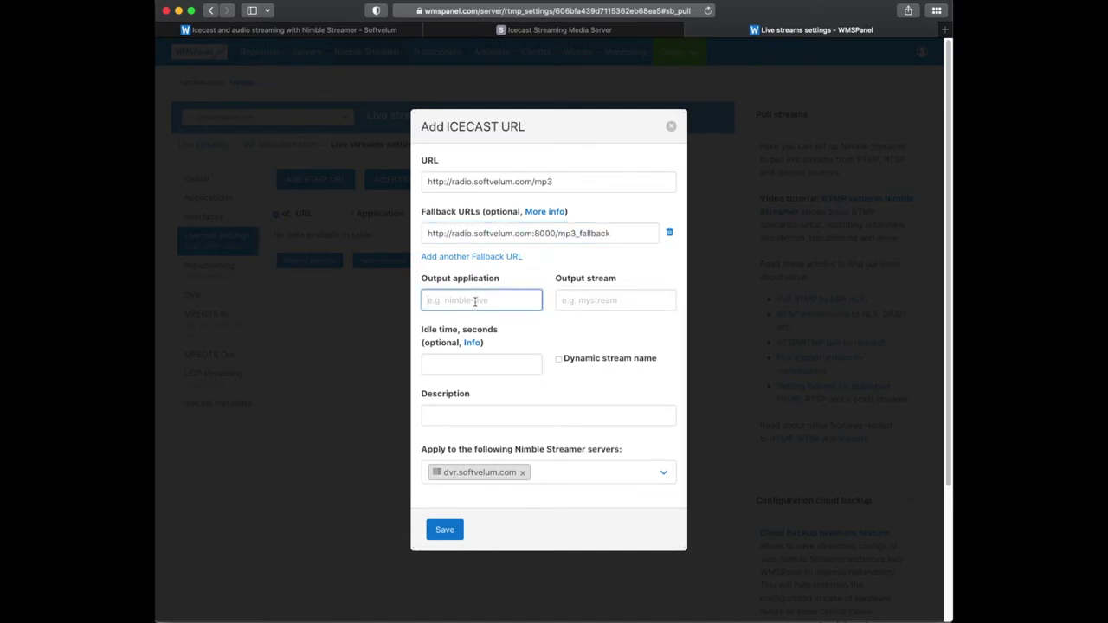
- Output the pull to radio/one, describe it 'Radio demo stream', and save
text(radio)
click(590, 299)
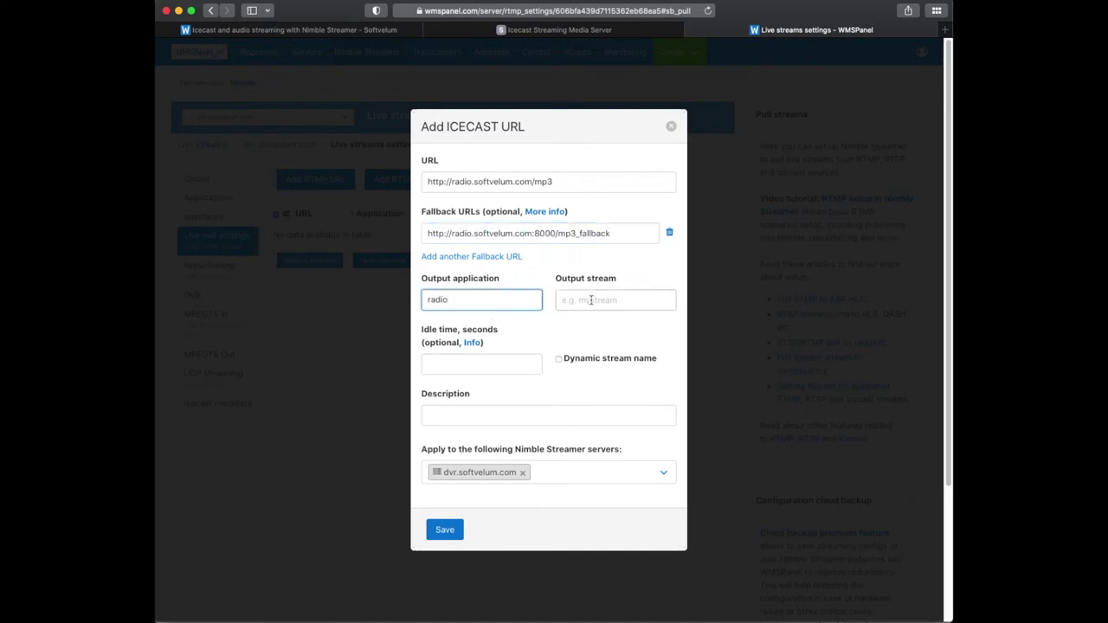
text(one)
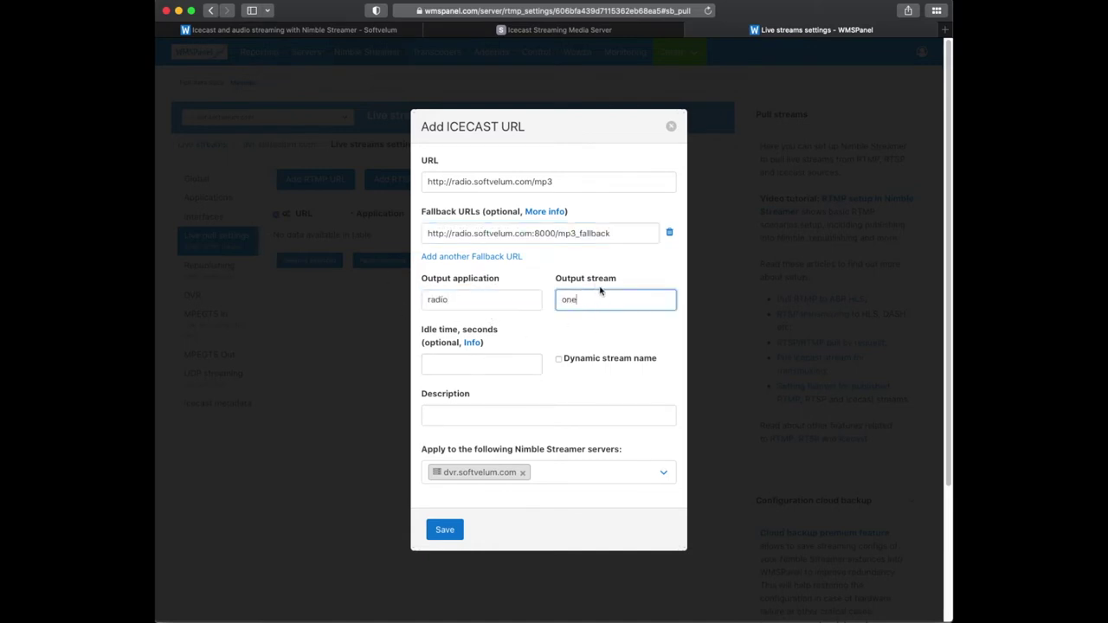
click(450, 416)
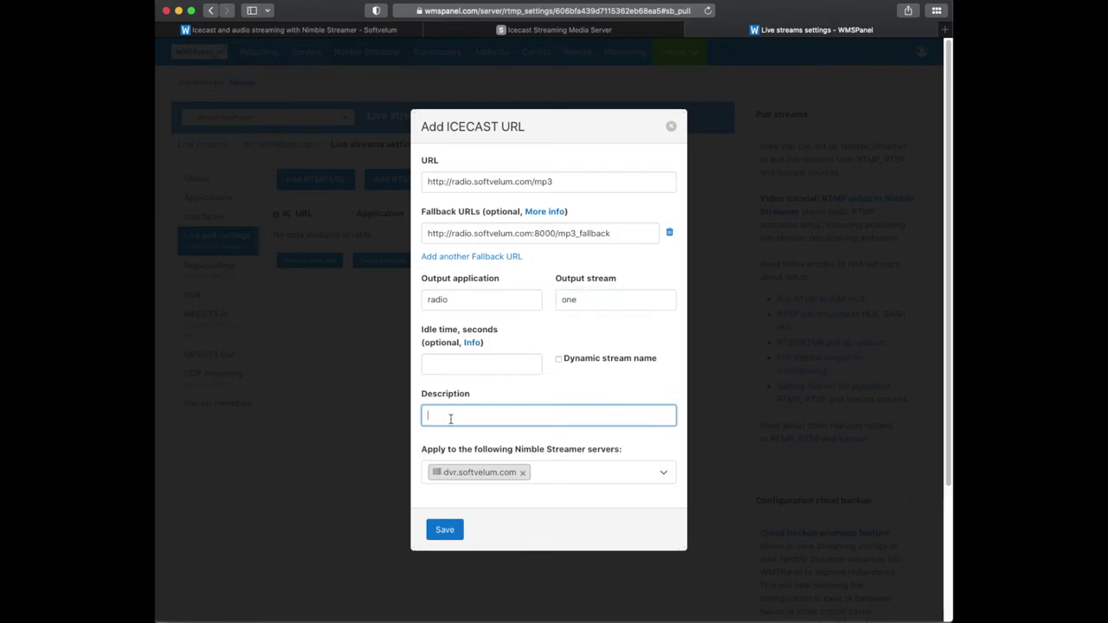
text(Radio demo stream)
click(439, 530)
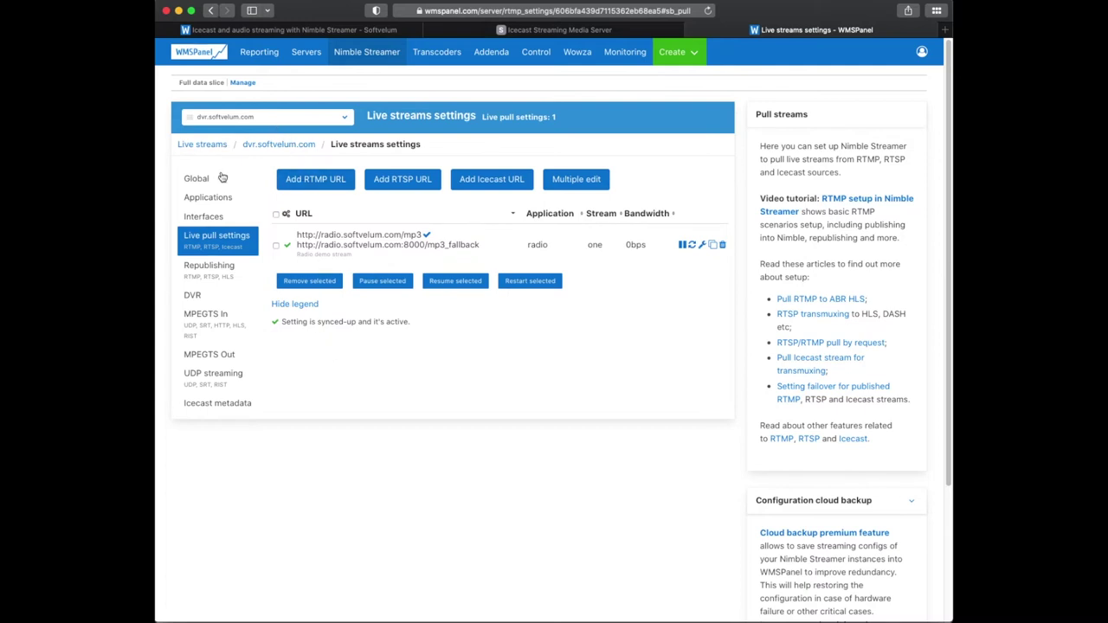
- Open Incoming streams to see /radio/one arriving over ICECAST at 125.1 Kbps
click(282, 149)
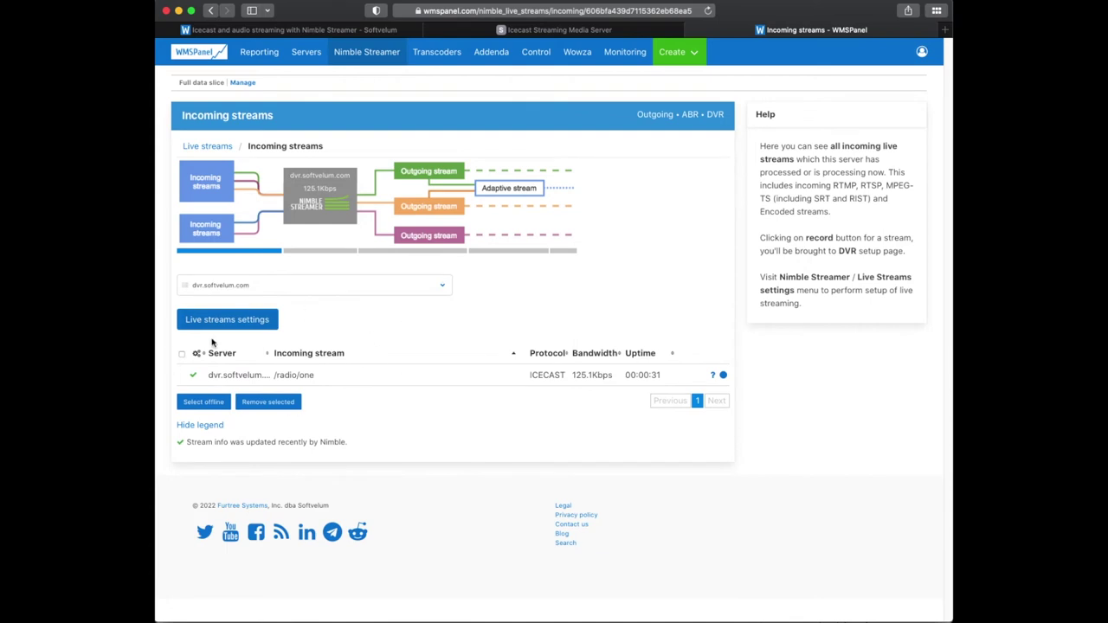
- Test /radio/one playback via the SLDP, HLS playlist and icecast.audio URLs
click(712, 375)
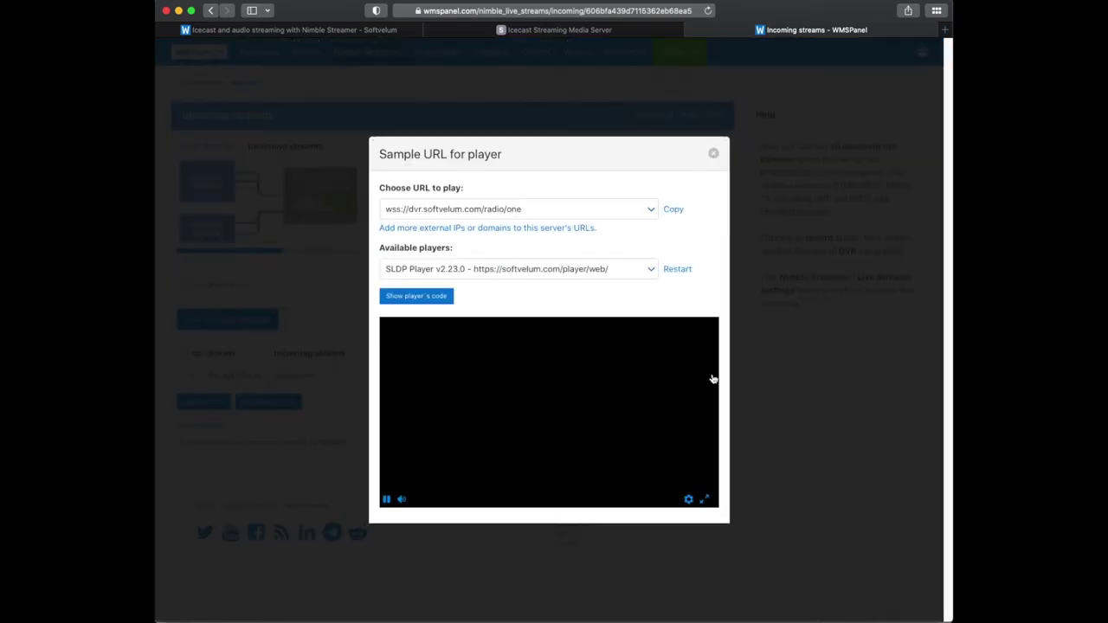
click(595, 210)
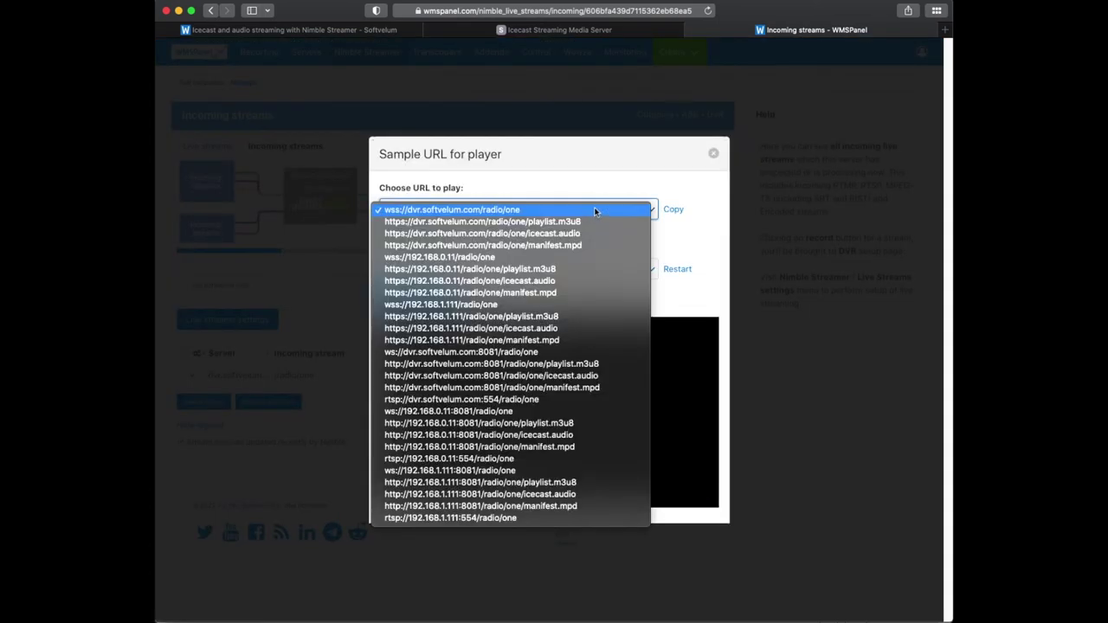
click(594, 209)
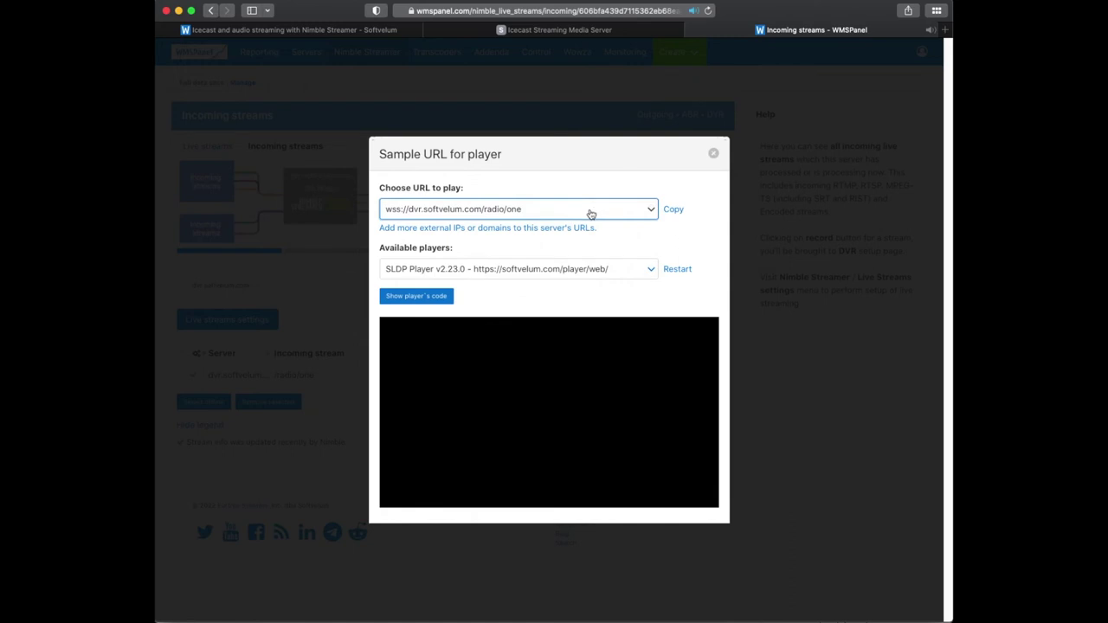
click(689, 500)
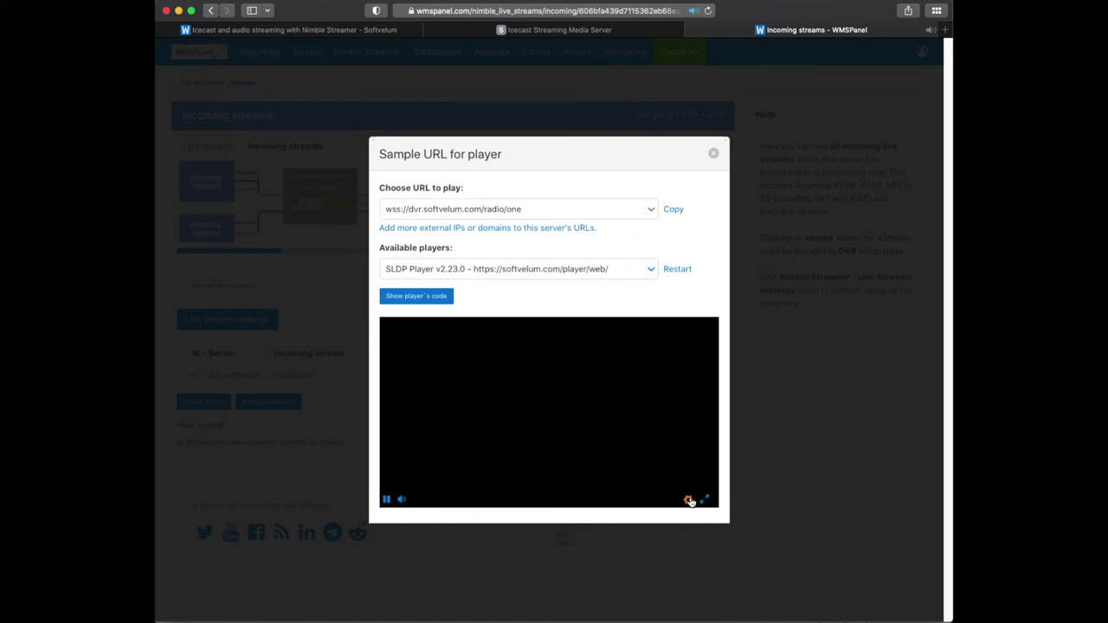
click(507, 208)
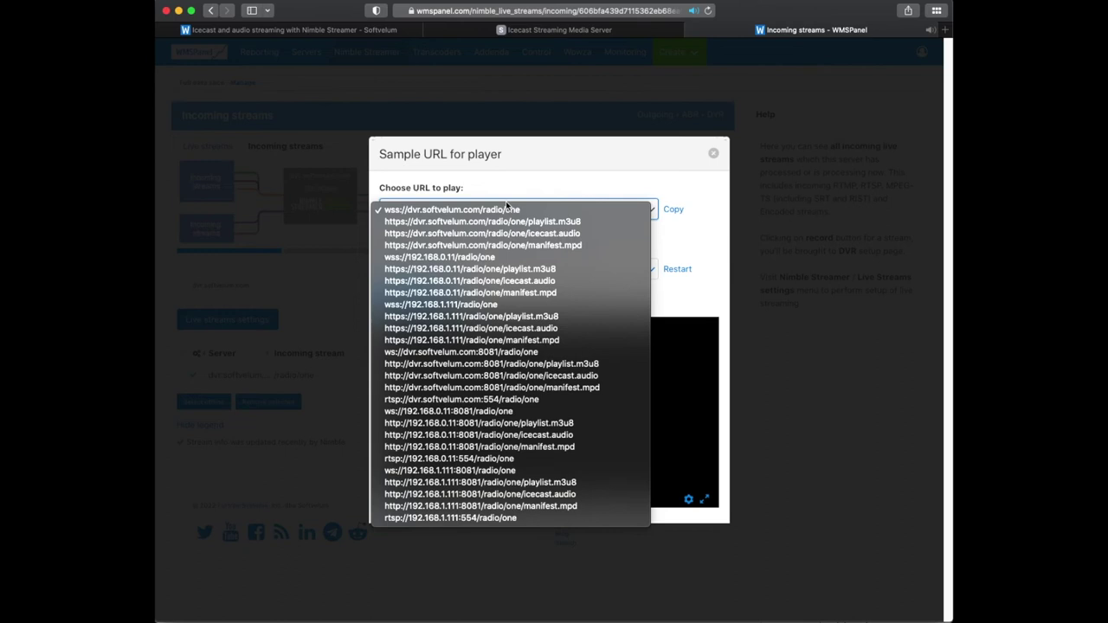
click(530, 222)
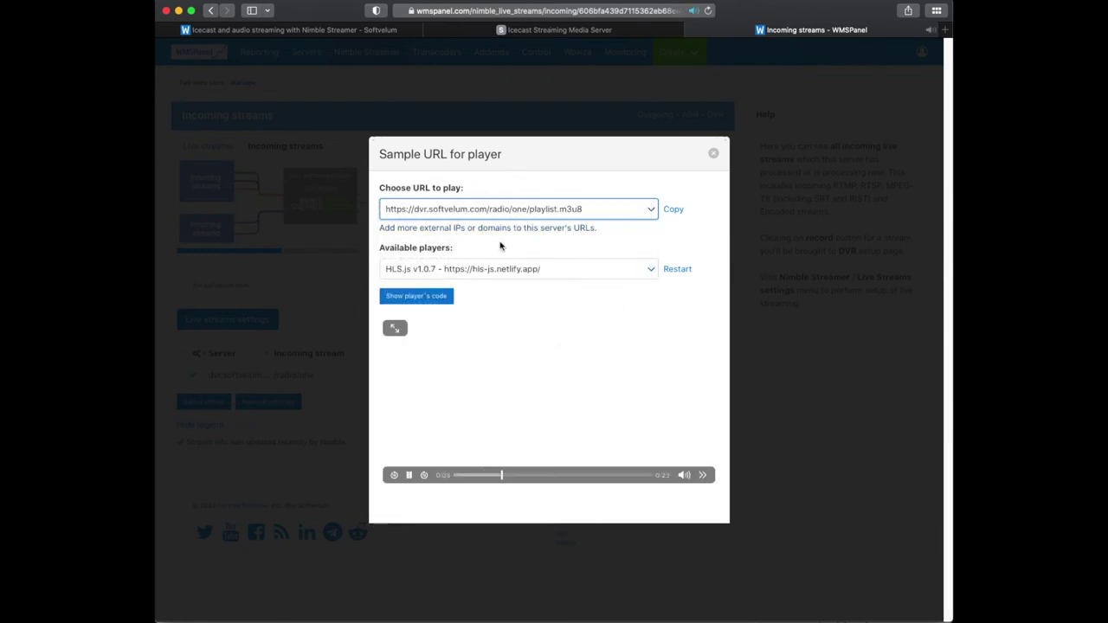
click(532, 212)
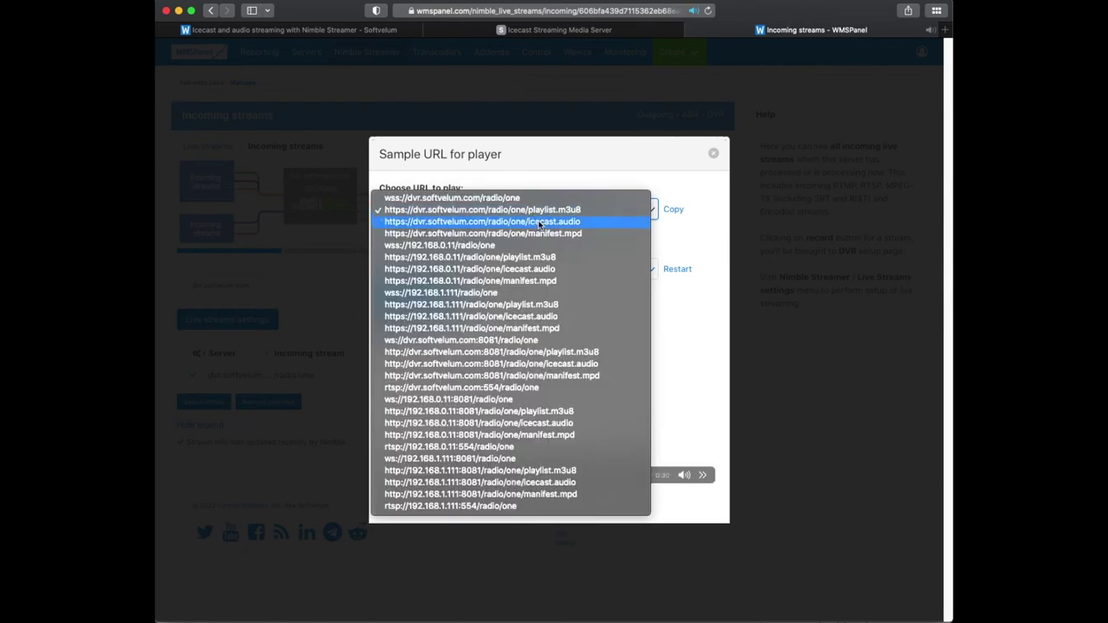
click(538, 222)
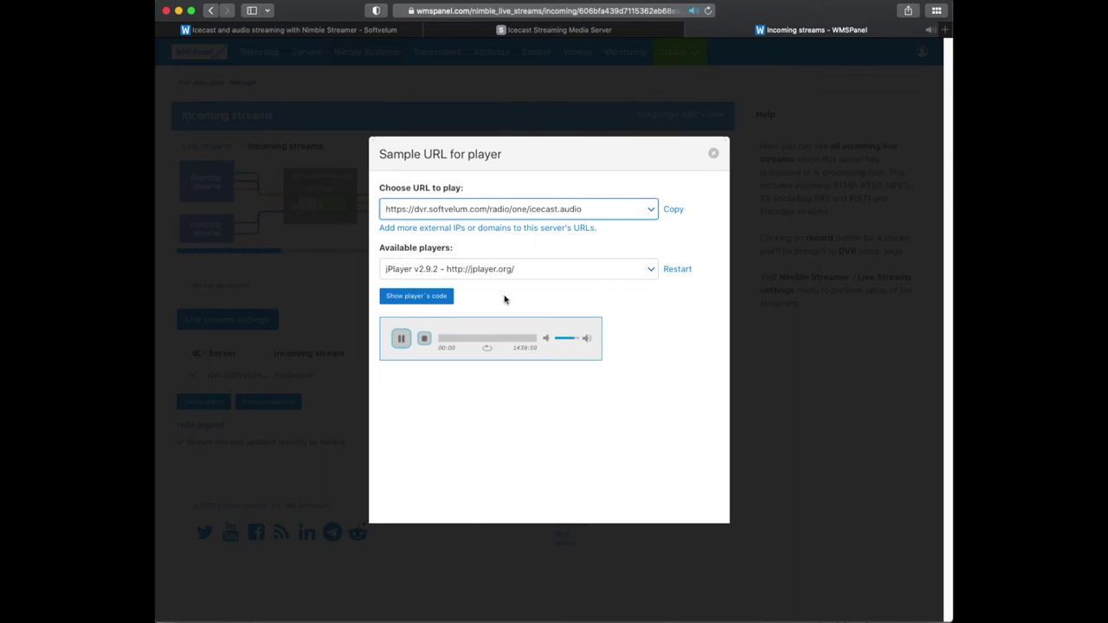
- Play the manifest.mpd DASH URL in Dash.js and Shaka Player, then close the player
click(490, 210)
click(519, 225)
click(538, 216)
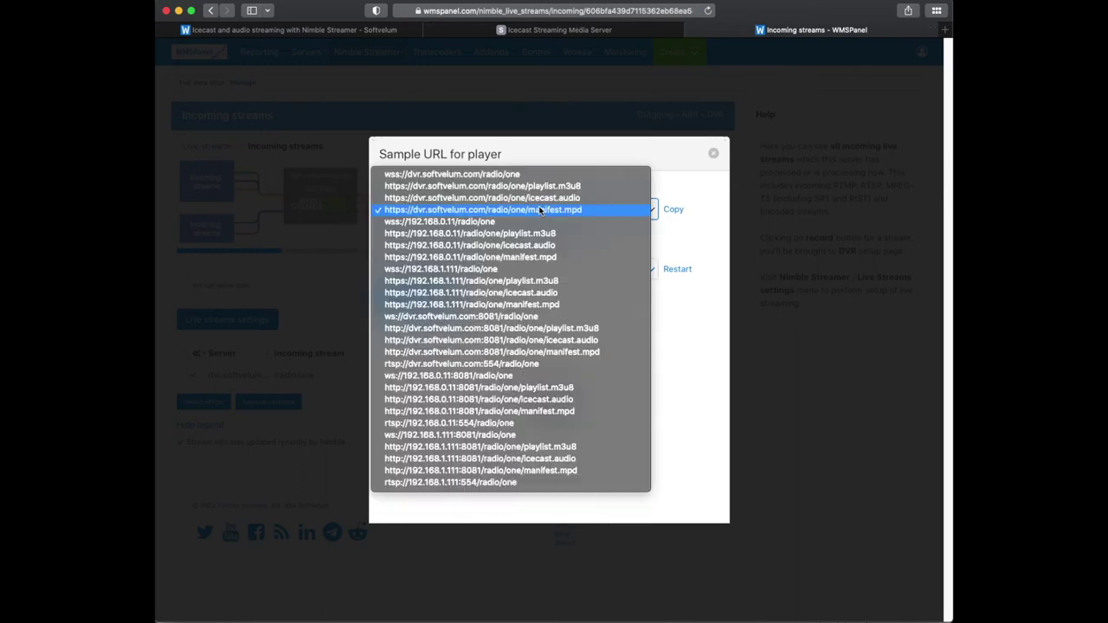
click(532, 210)
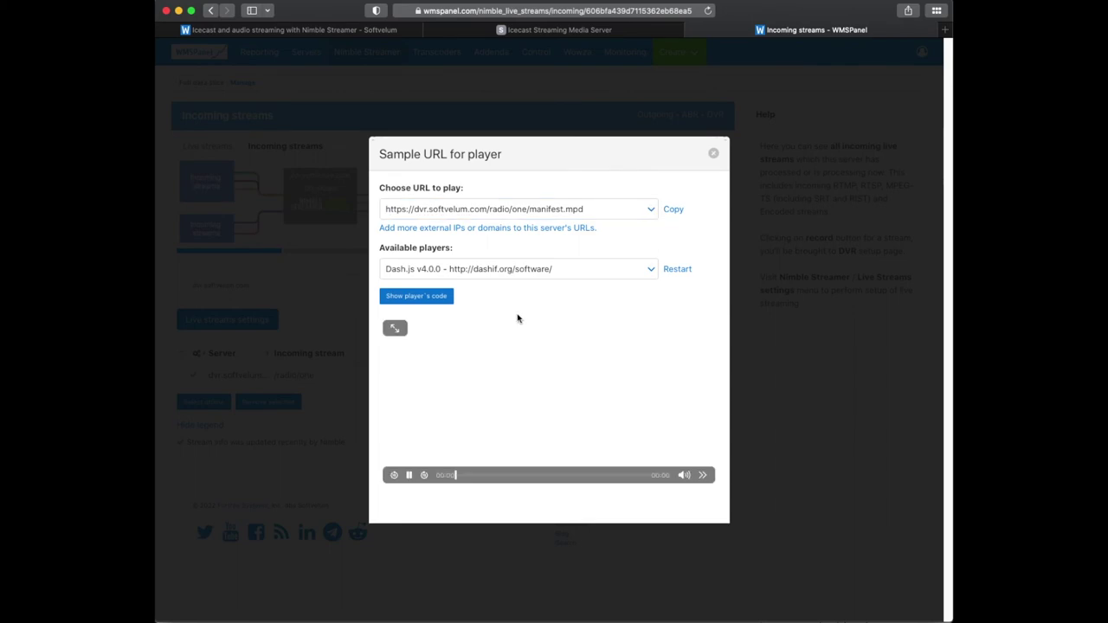
key(Down)
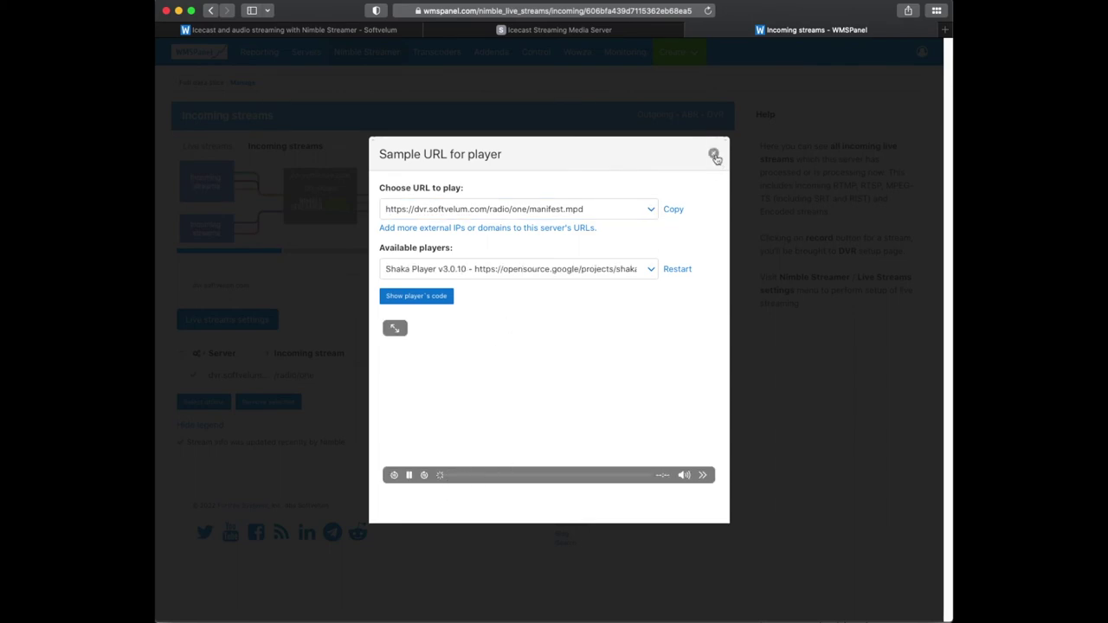
click(713, 154)
- Stop the main ices mp3 source and confirm /radio/one continues on mp3_fallback
key(super+Tab)
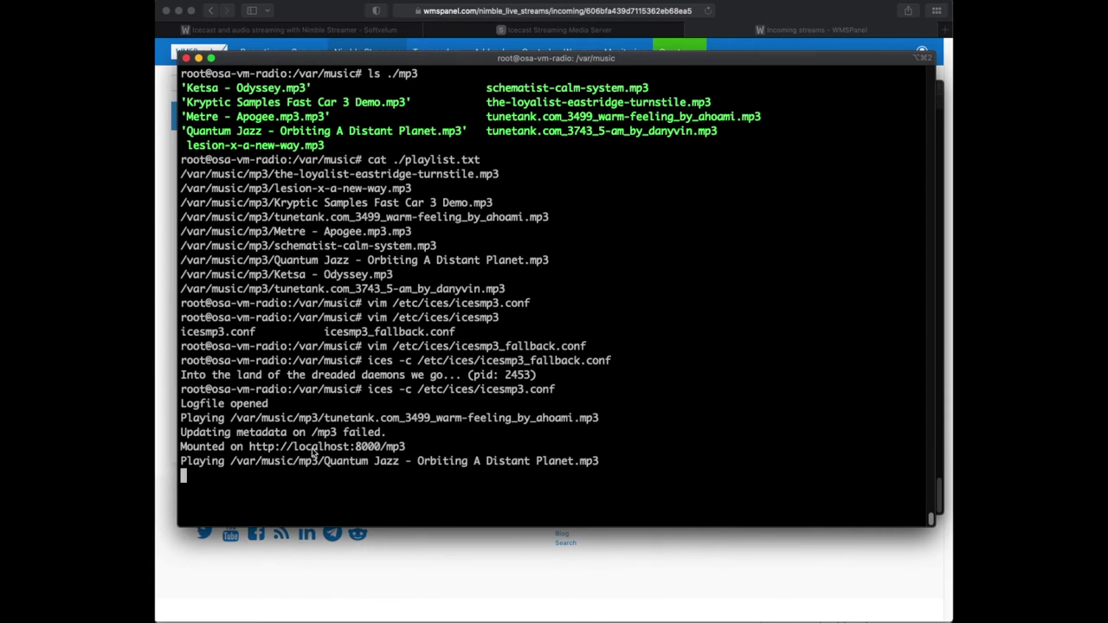
key(ctrl+c)
click(435, 549)
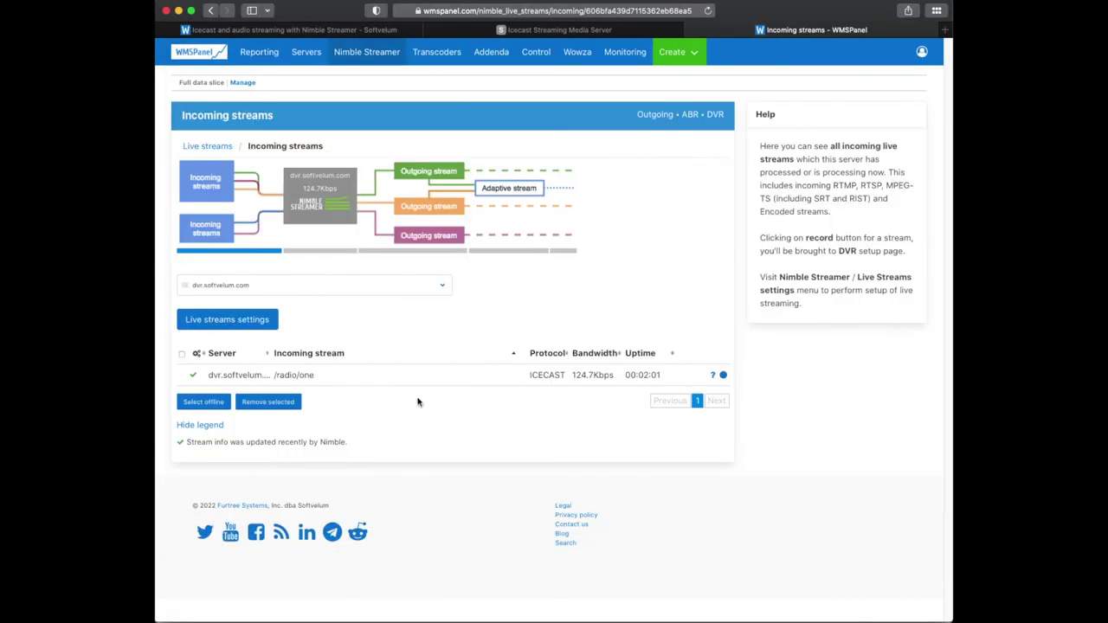
click(554, 30)
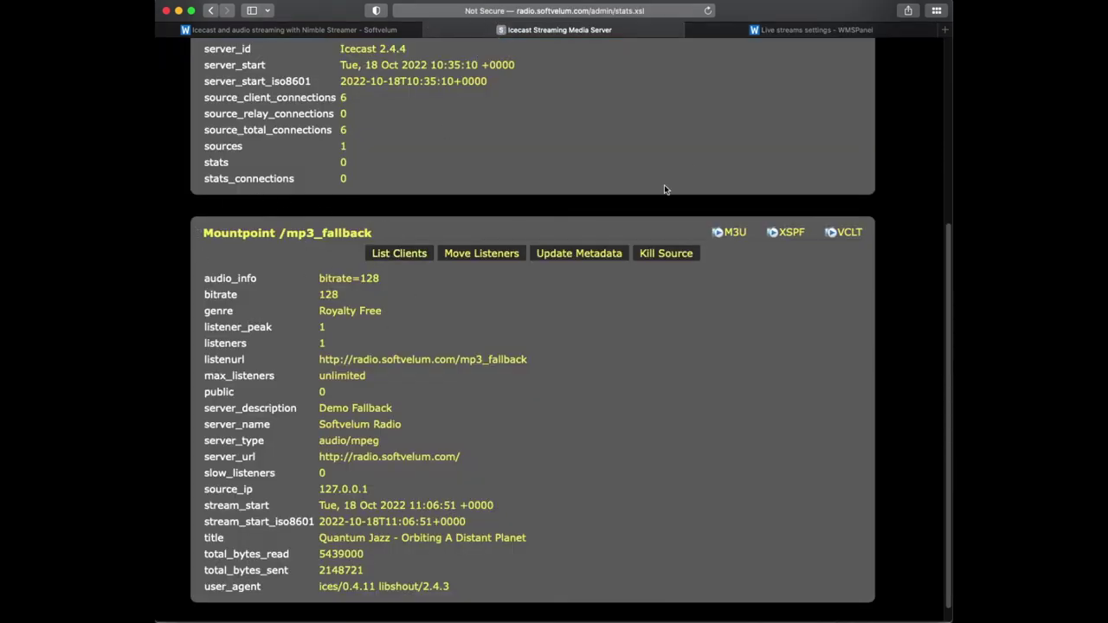
click(758, 31)
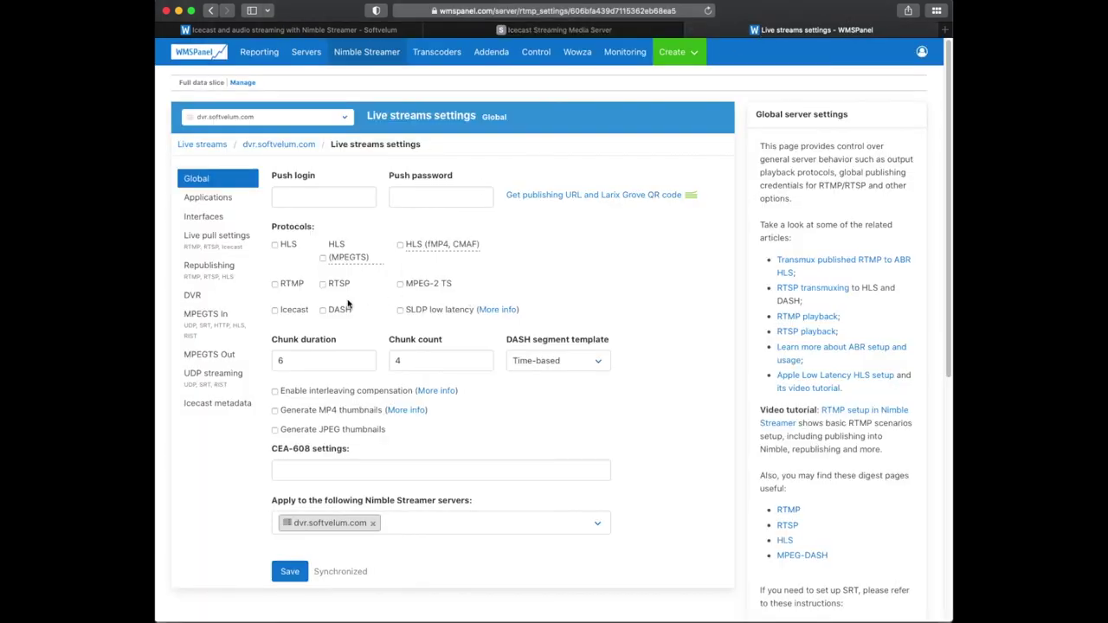
- Review the pull's mp3 and mp3_fallback URLs, then return to Incoming streams
click(218, 237)
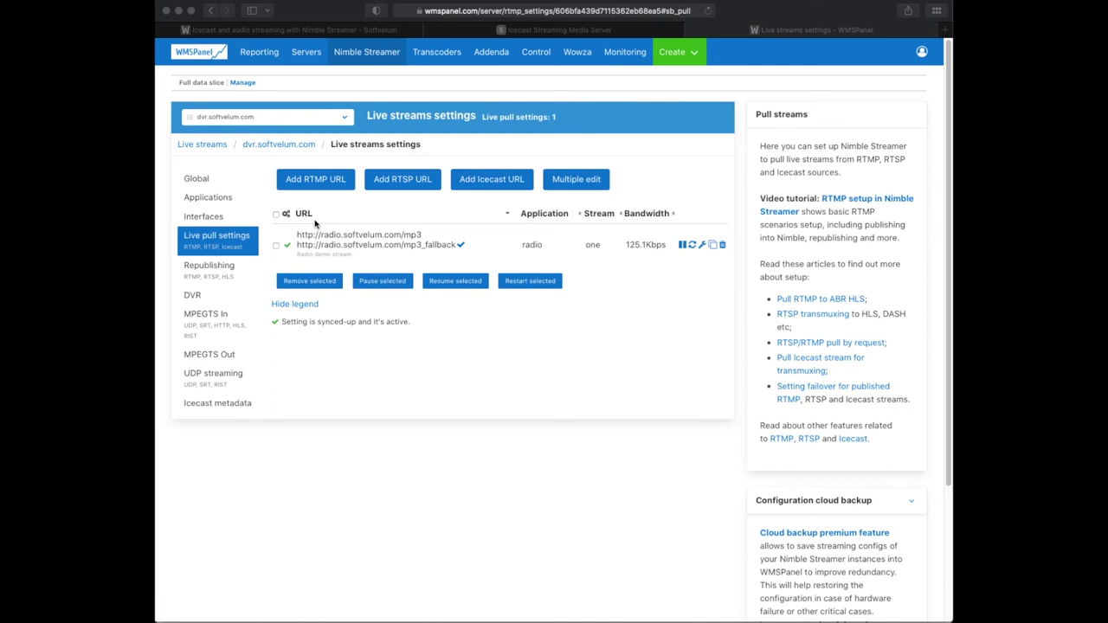
click(507, 250)
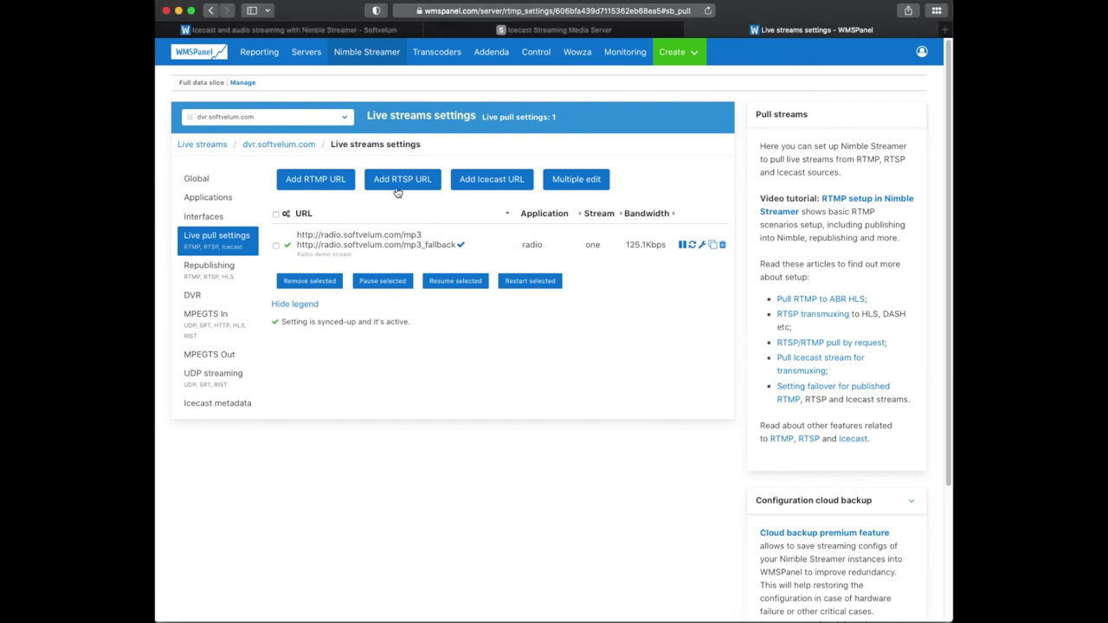
click(294, 147)
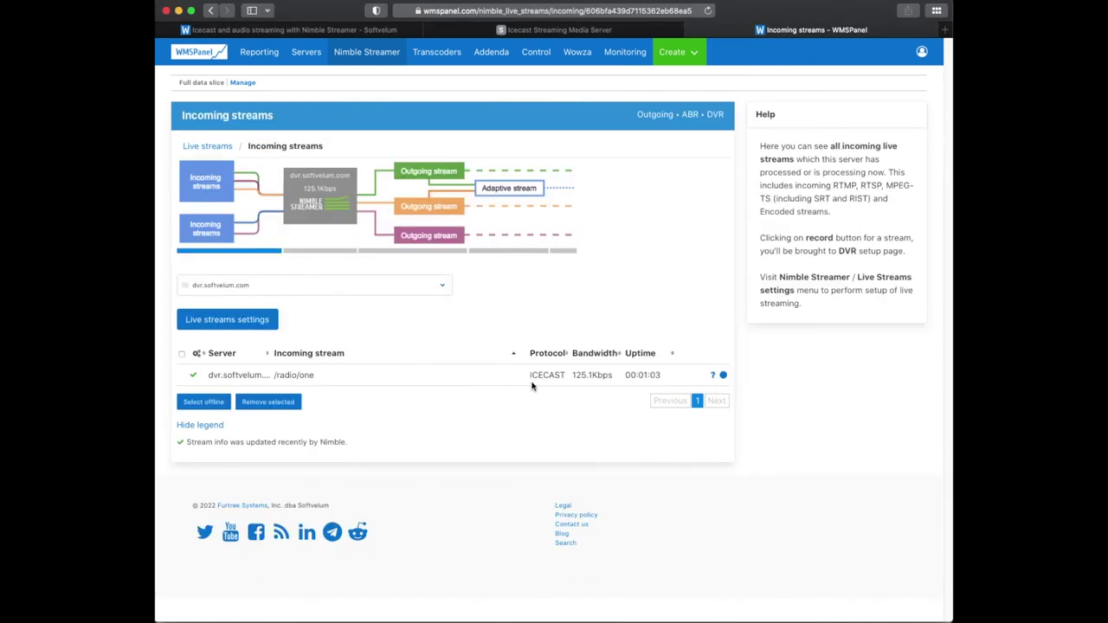
- Test /radio/one playback via the icecast.audio and playlist.m3u8 URLs
click(712, 377)
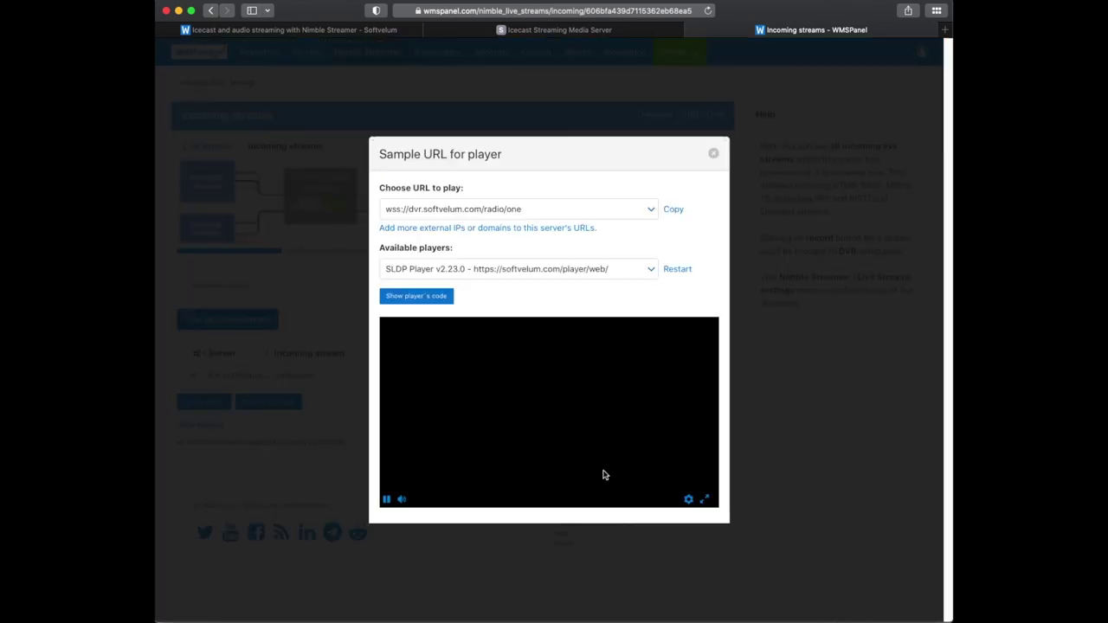
click(539, 211)
click(593, 234)
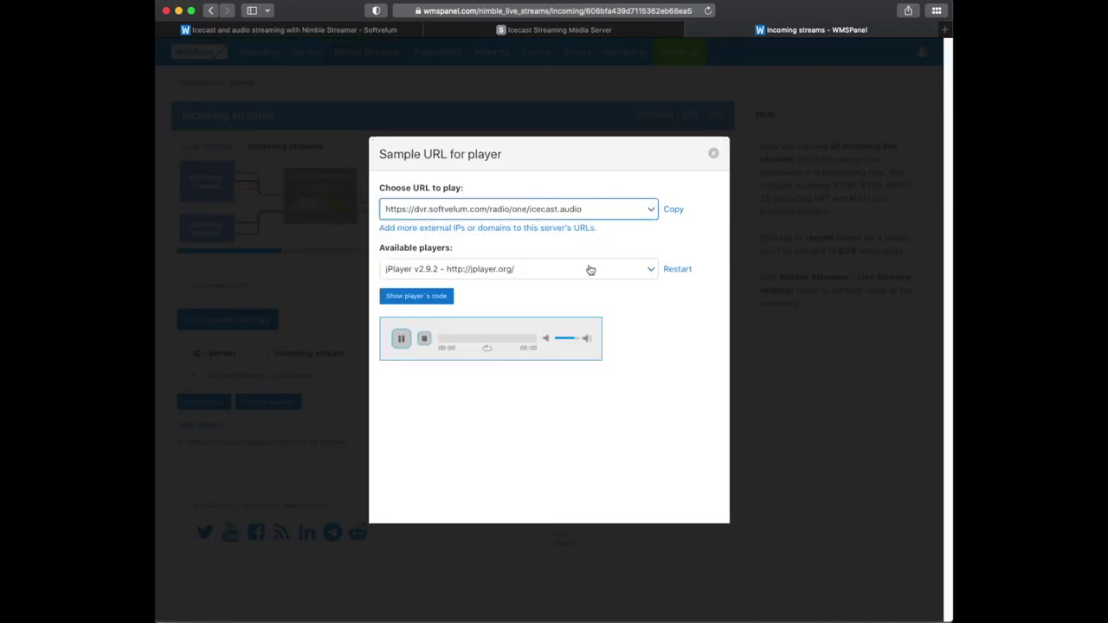
click(531, 211)
click(545, 198)
click(712, 153)
- Restart the main ices mp3 source by rerunning the previous command
key(super+Tab)
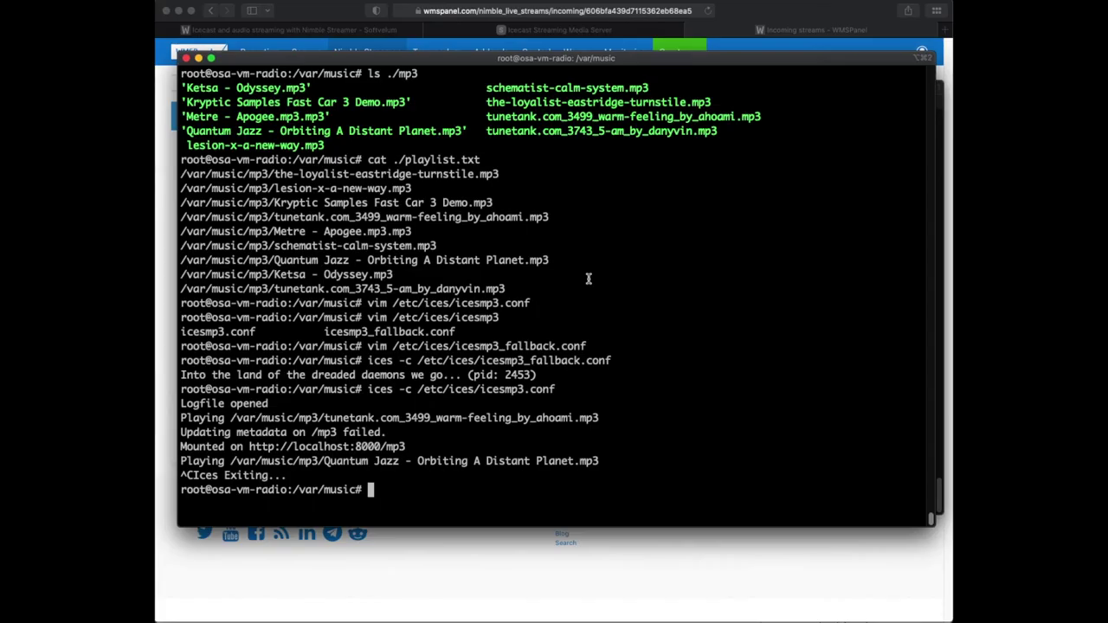
key(Up)
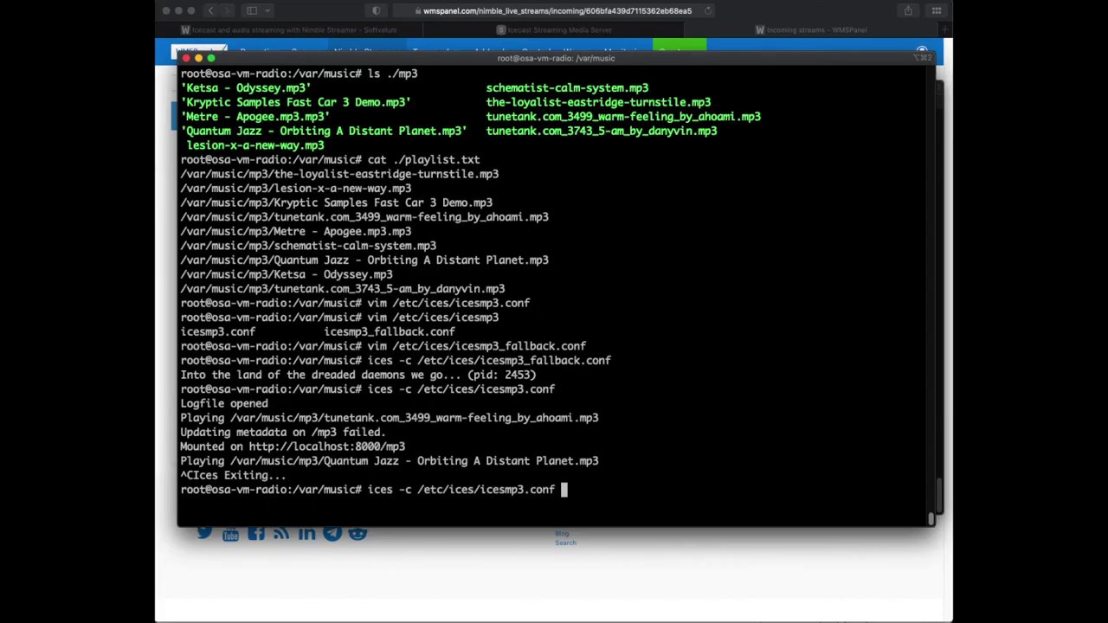
key(Return)
key(super+Tab)
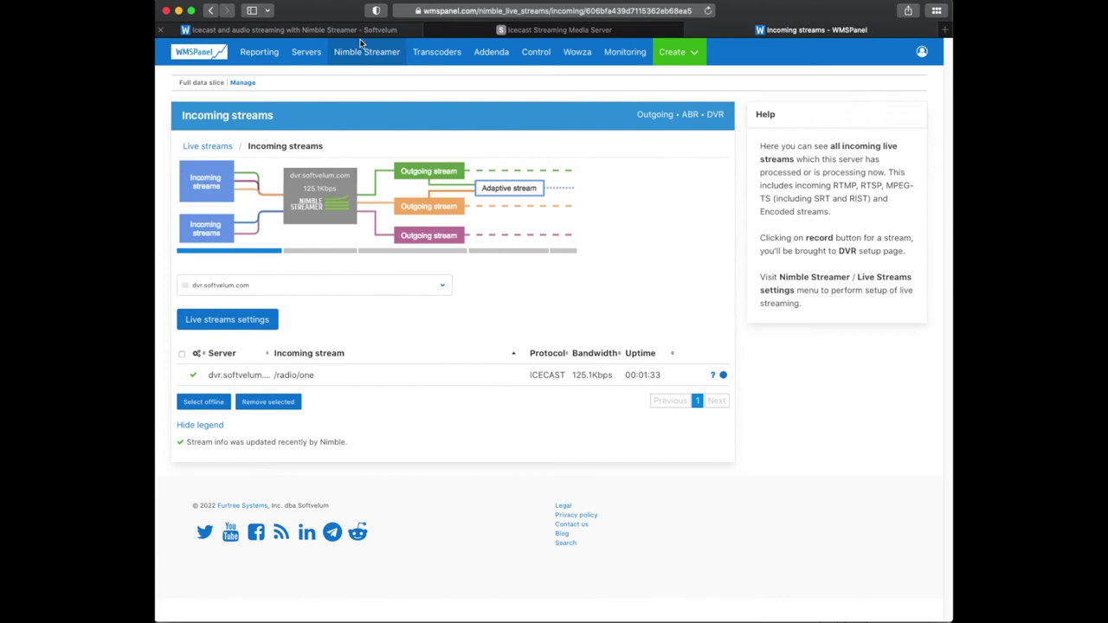
- Check the mp3_fallback backup URL in the Live pull settings
click(359, 98)
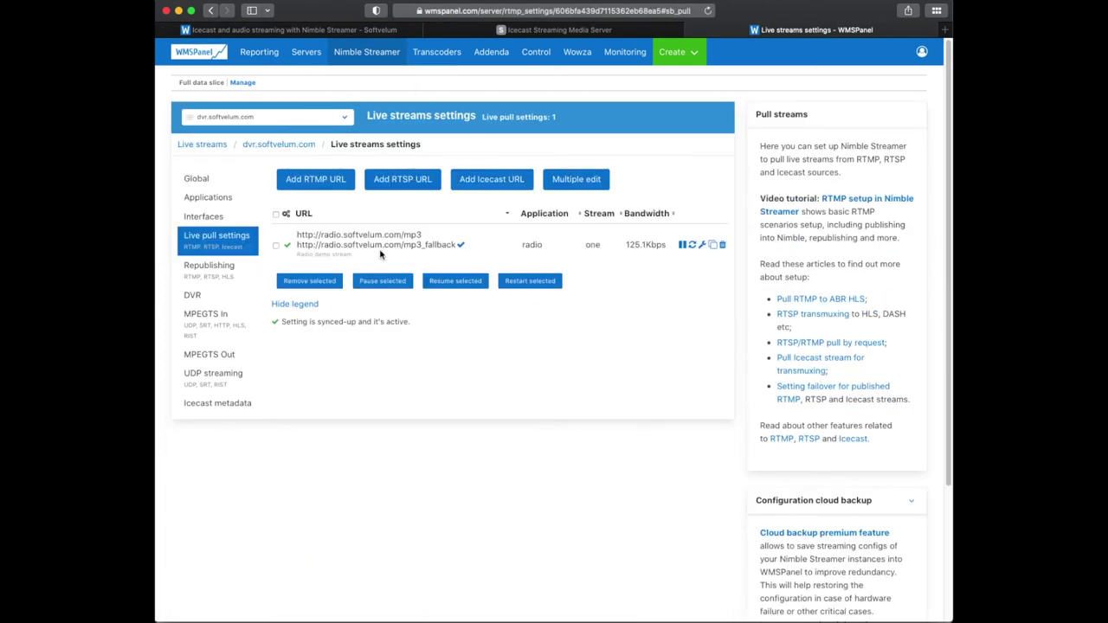
drag(404, 245, 492, 243)
click(475, 388)
- Play /radio/one from the https icecast.audio URL and copy that URL
click(291, 143)
click(711, 377)
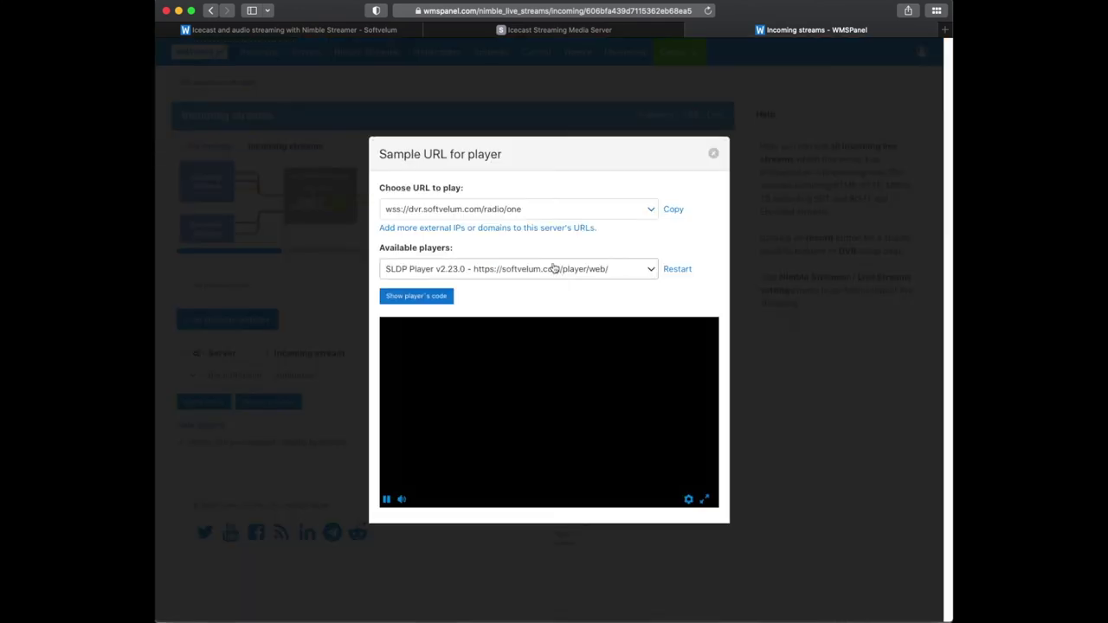
click(554, 209)
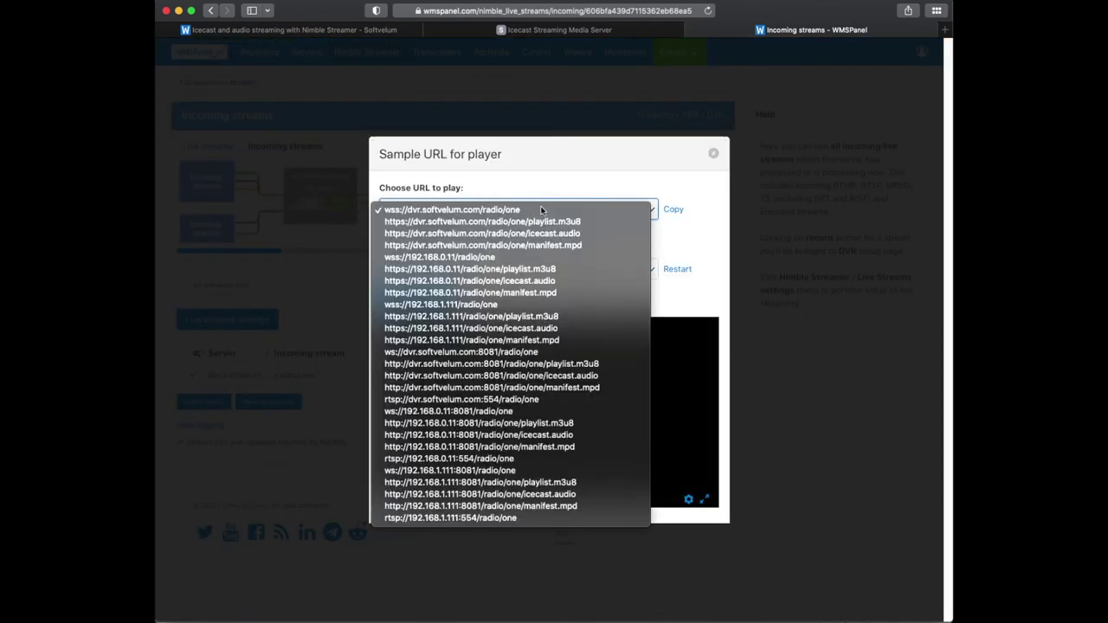
click(574, 237)
click(671, 210)
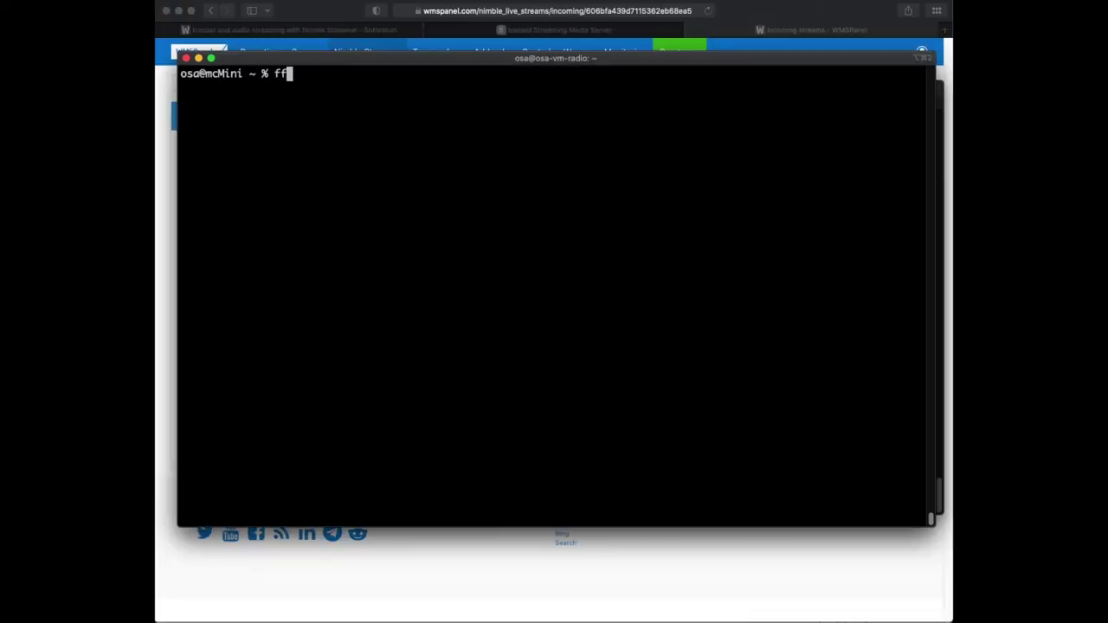
- Run ffprobe on the copied icecast.audio URL to show its ICY metadata
text(robe)
text(https://dvr.softvelum.com/radio/one/icecast.audio)
key(Return)
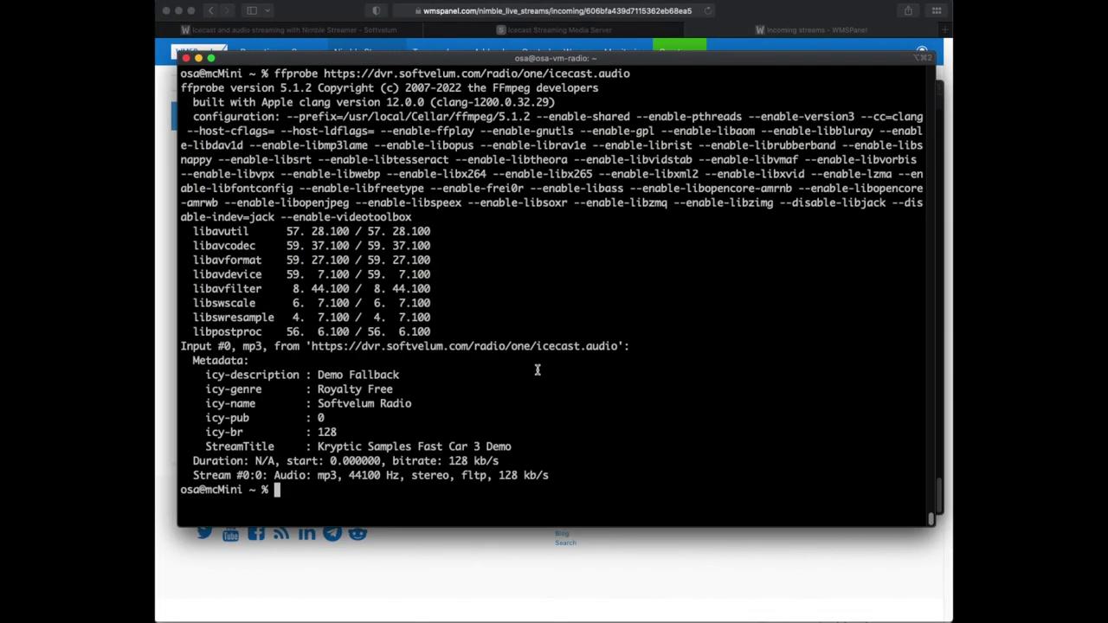